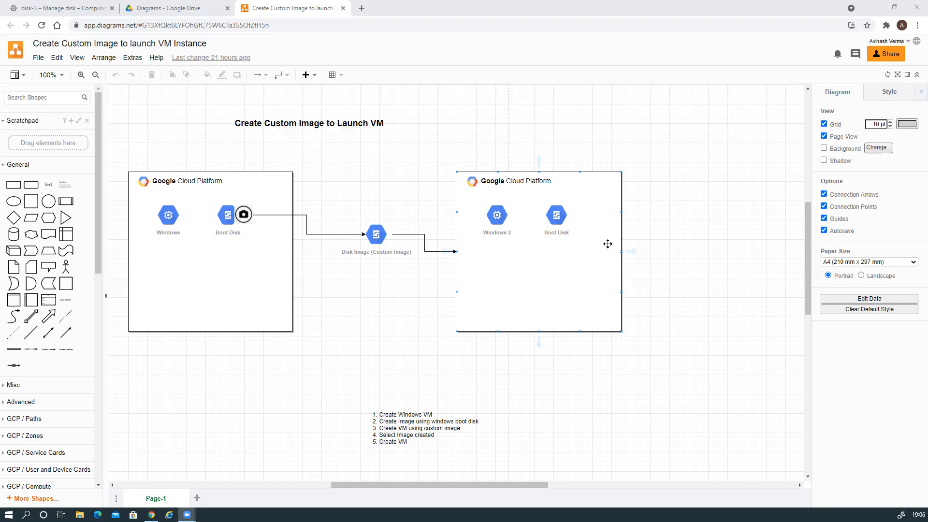
Return to the Cloud Console page for disk-3 after reviewing the custom-image plan diagram
left_click(88, 10)
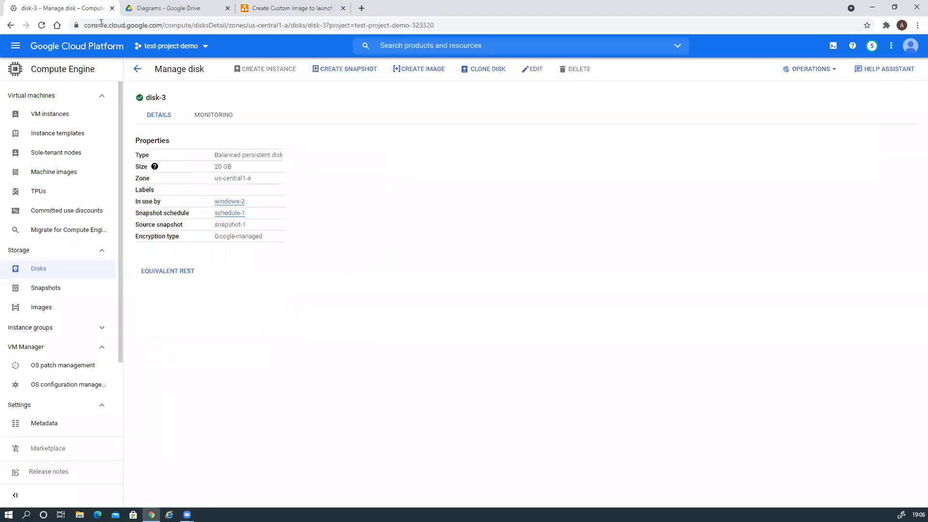
Open the Compute Engine Disks list and check the windows-1 and disk-2 Actions menus without choosing anything
left_click(35, 120)
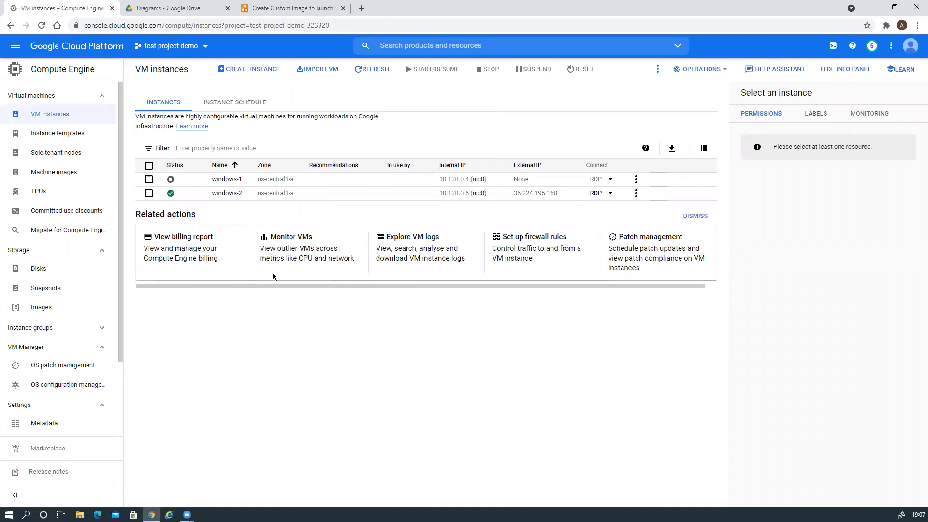
left_click(38, 269)
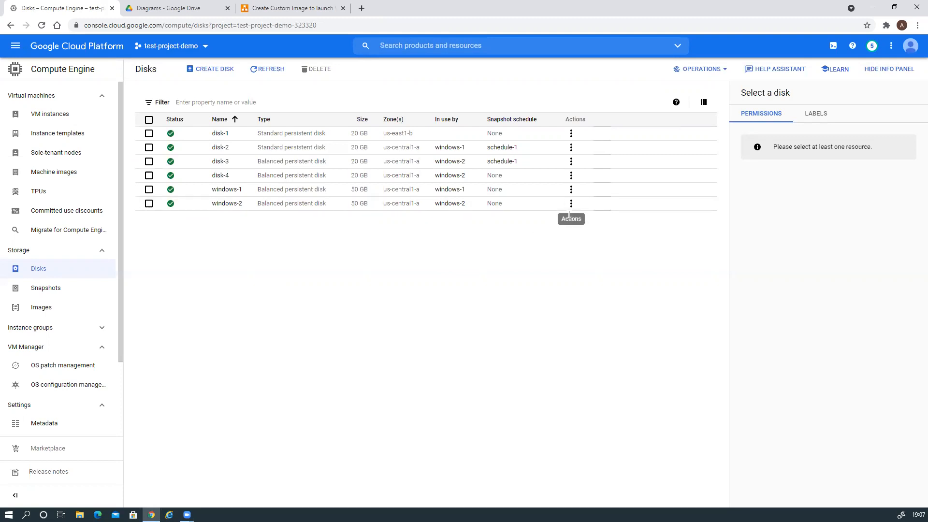
left_click(571, 190)
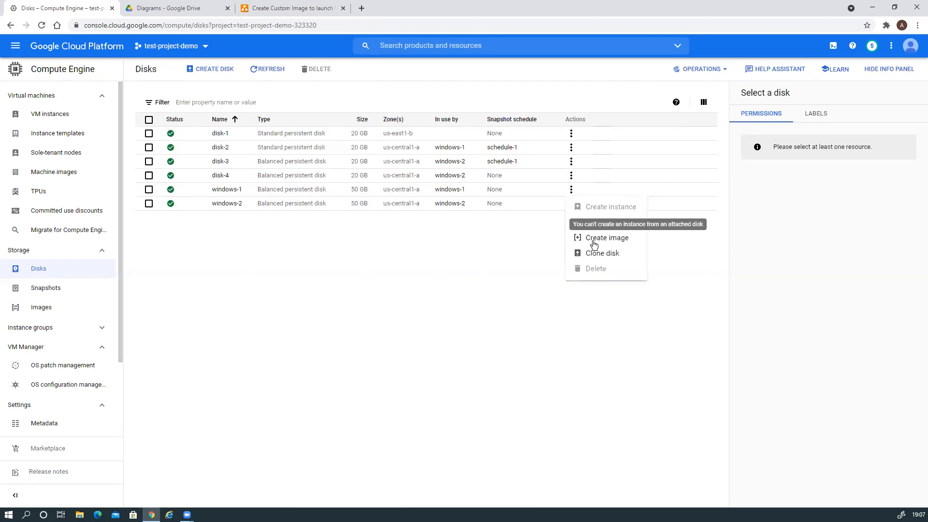
left_click(571, 149)
left_click(571, 148)
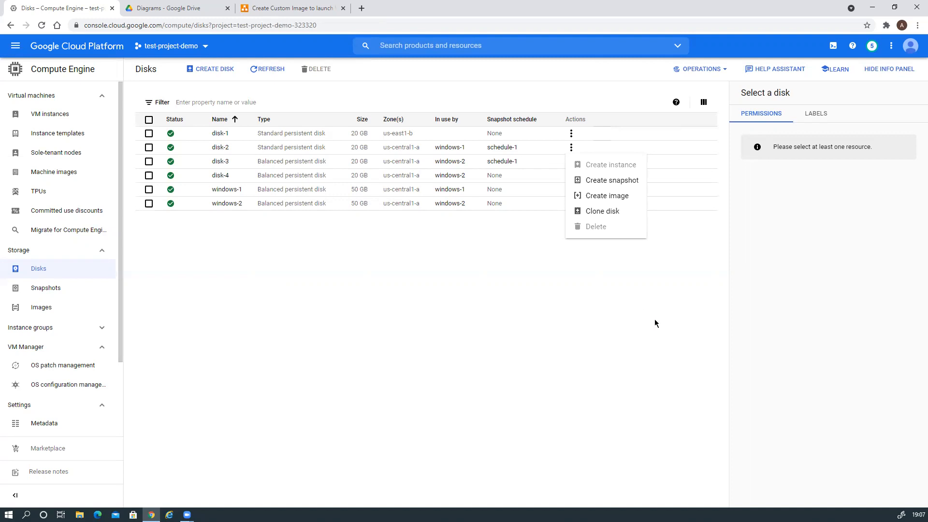
left_click(597, 318)
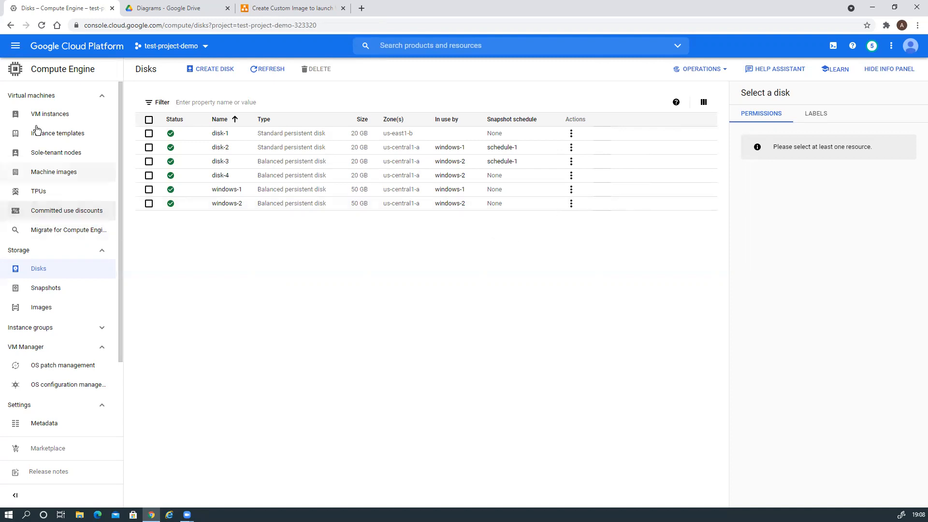
Generate a new Windows password for the windows-2 instance and copy it
left_click(54, 117)
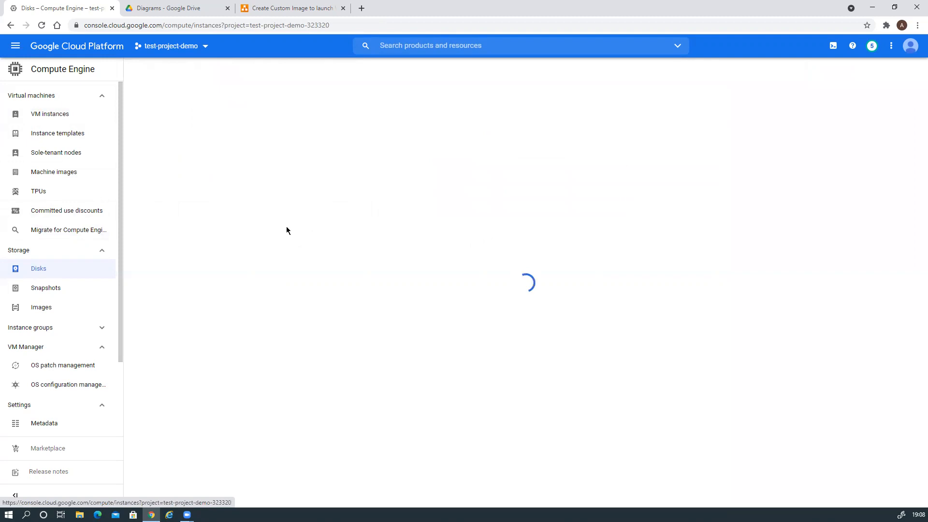
left_click(225, 193)
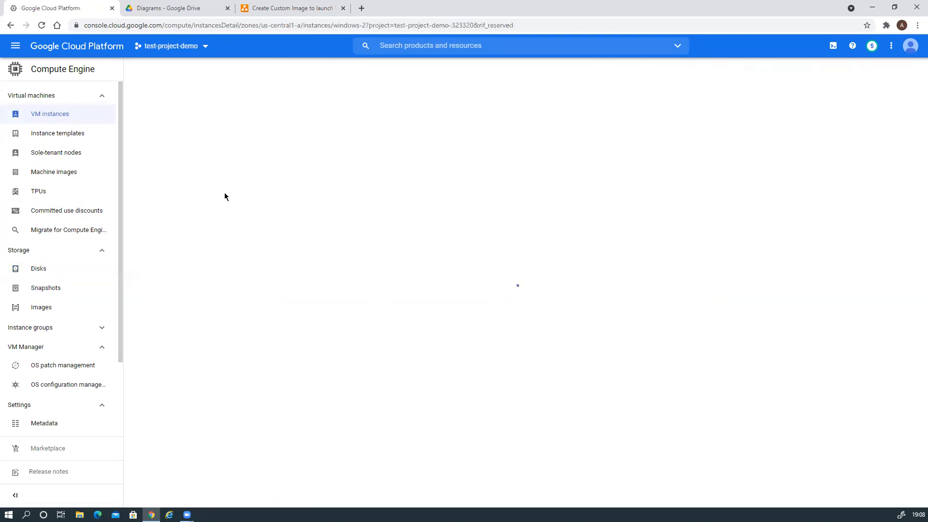
left_click(166, 154)
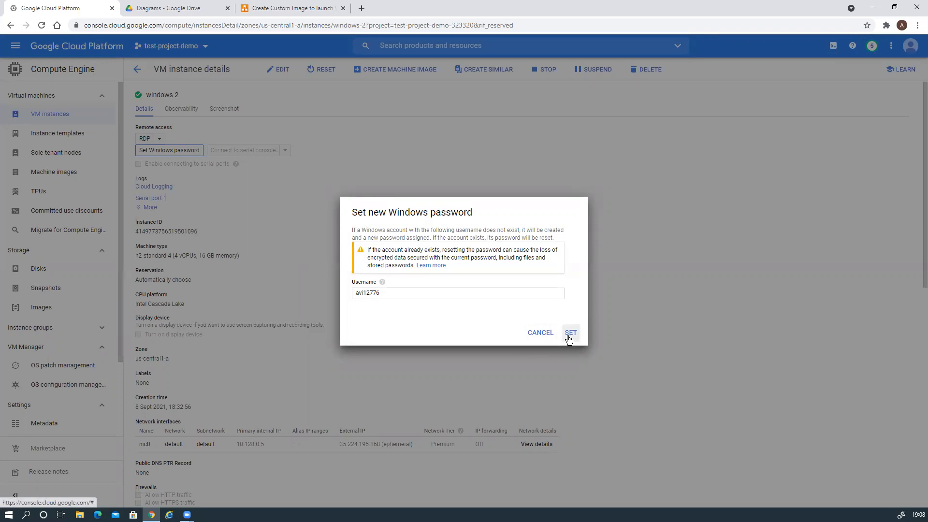
left_click(569, 338)
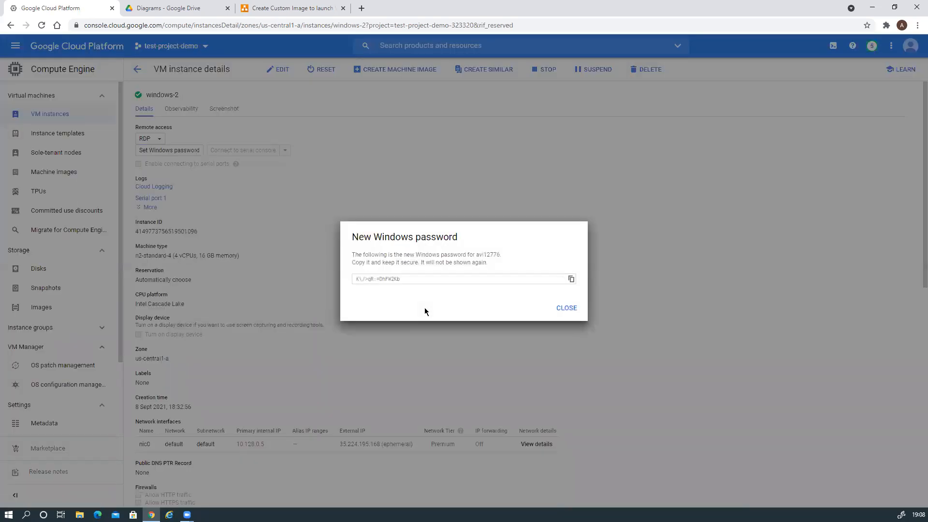
left_click(571, 280)
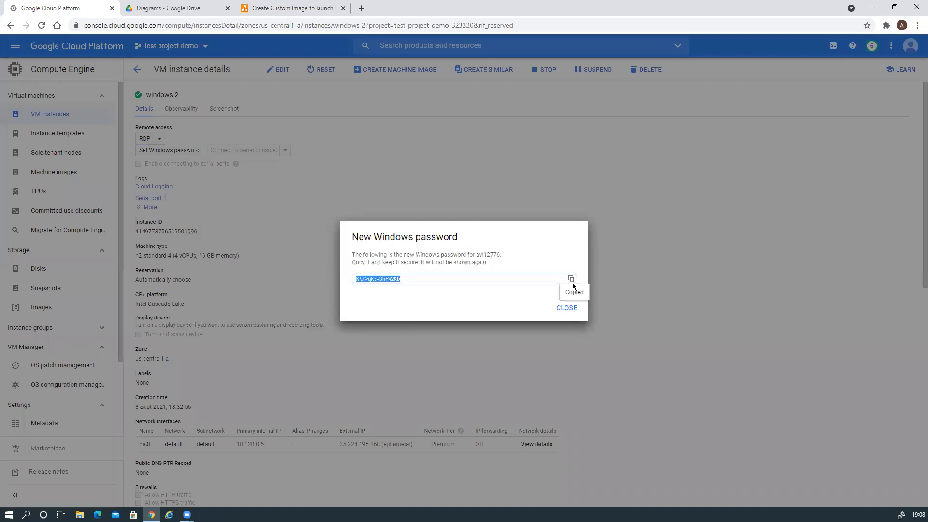
left_click(569, 312)
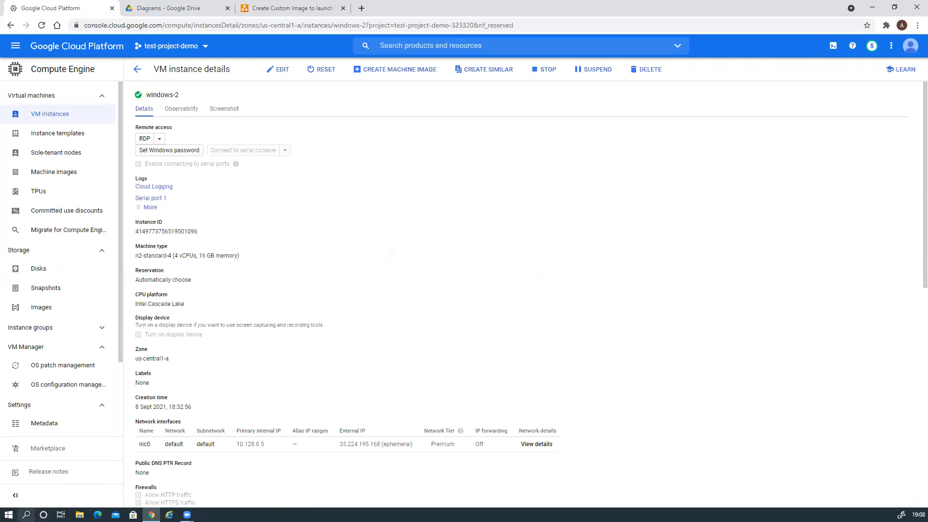
left_click(26, 515)
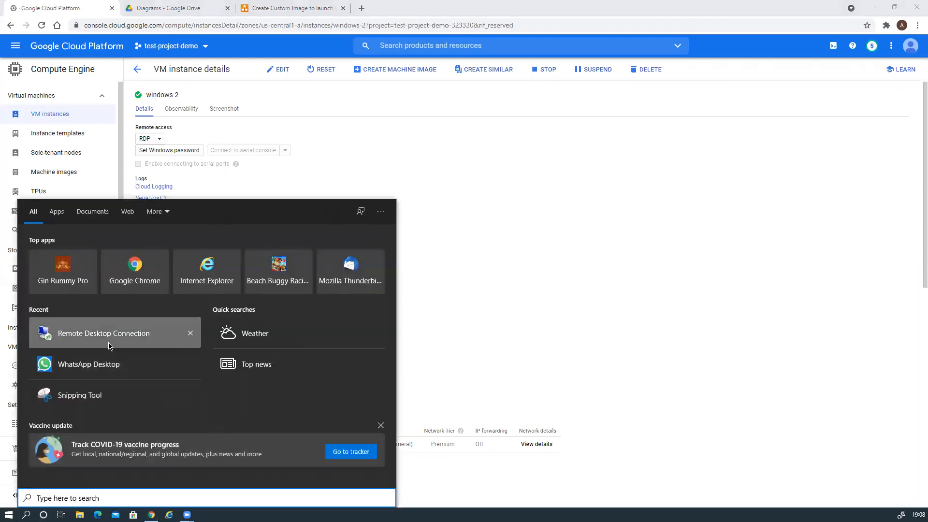
Remote Desktop into windows-2 at 35.224.195.168 using the copied password, accepting its certificate
left_click(121, 334)
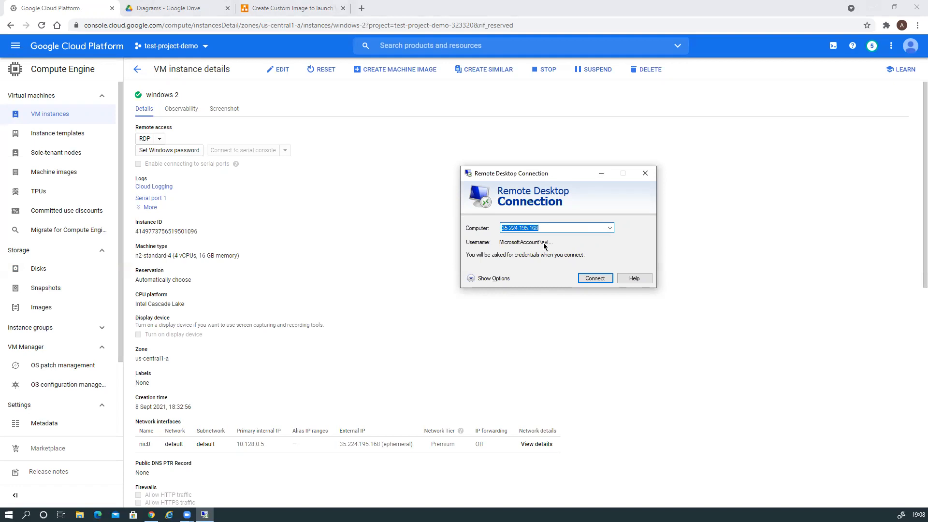
left_click(588, 280)
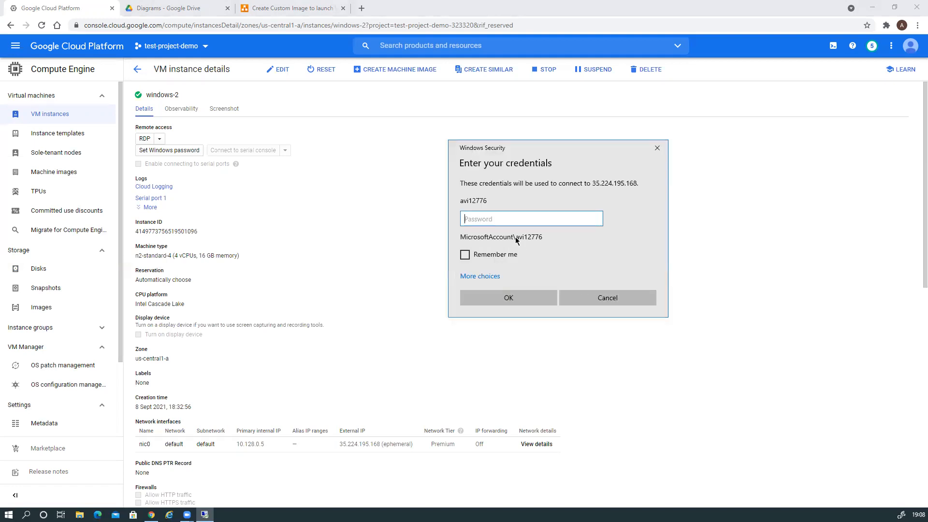
key("ctrl+v")
left_click(532, 299)
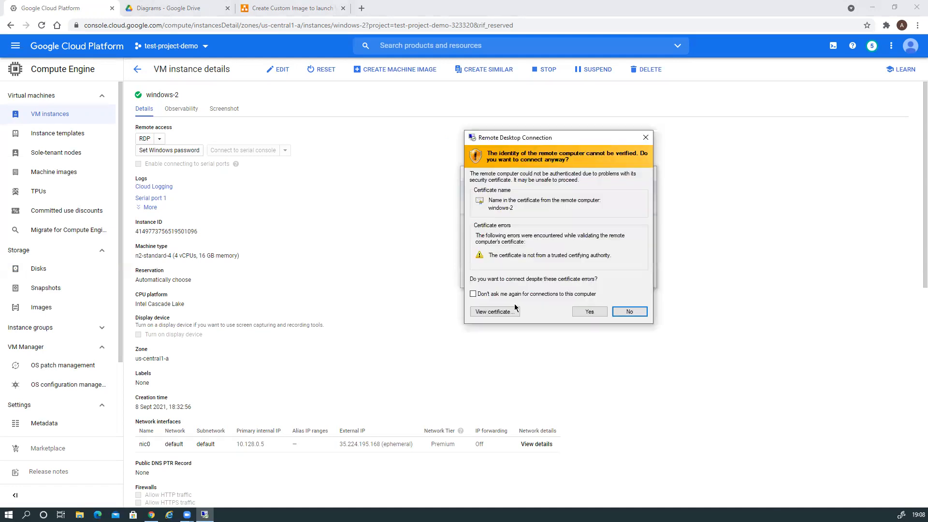
left_click(591, 311)
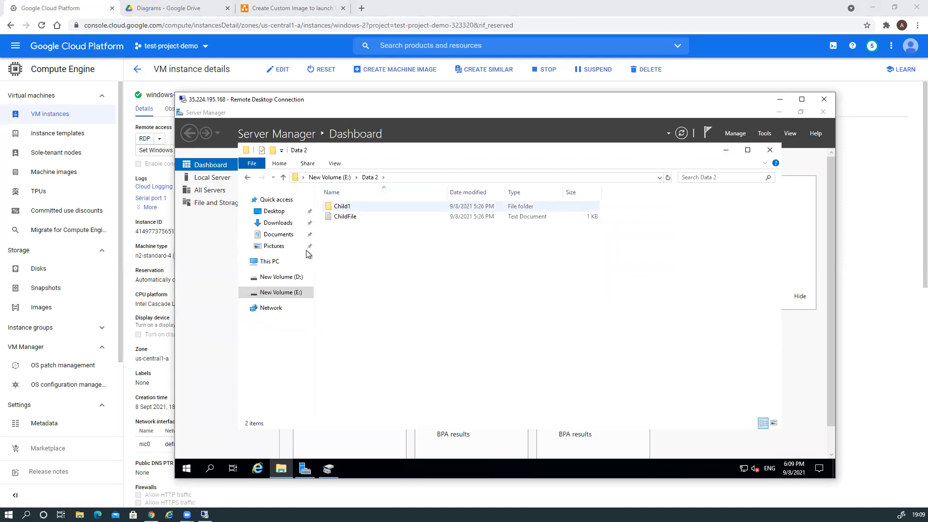
Create a new folder named Test in the user's profile under C:\Users
left_click(266, 262)
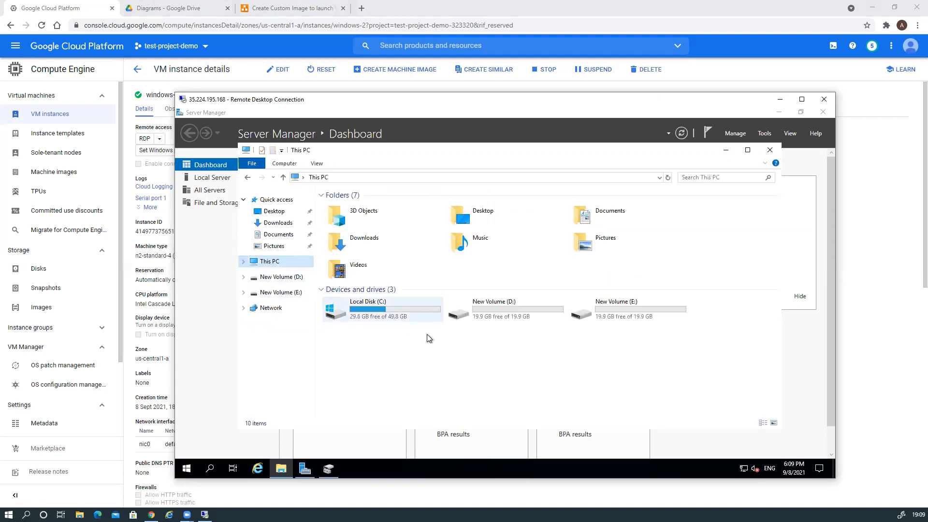
double_click(375, 309)
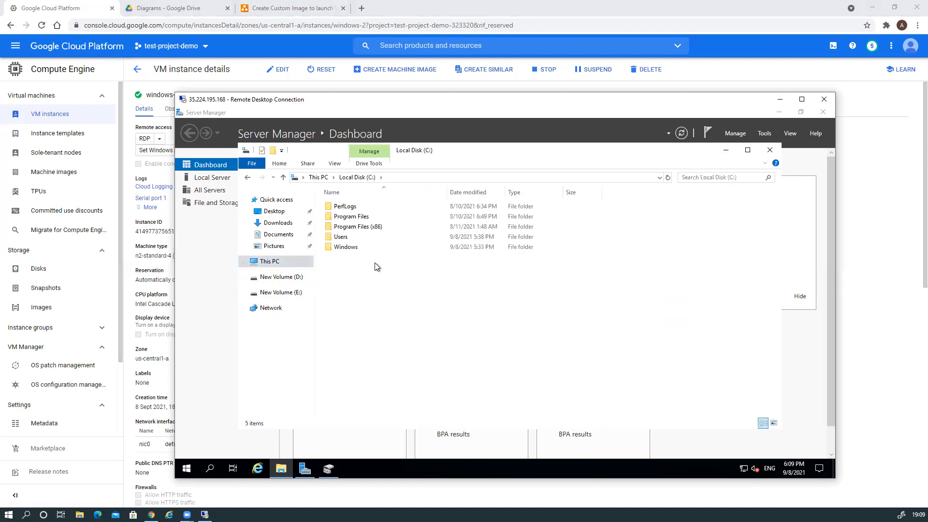
left_click(341, 239)
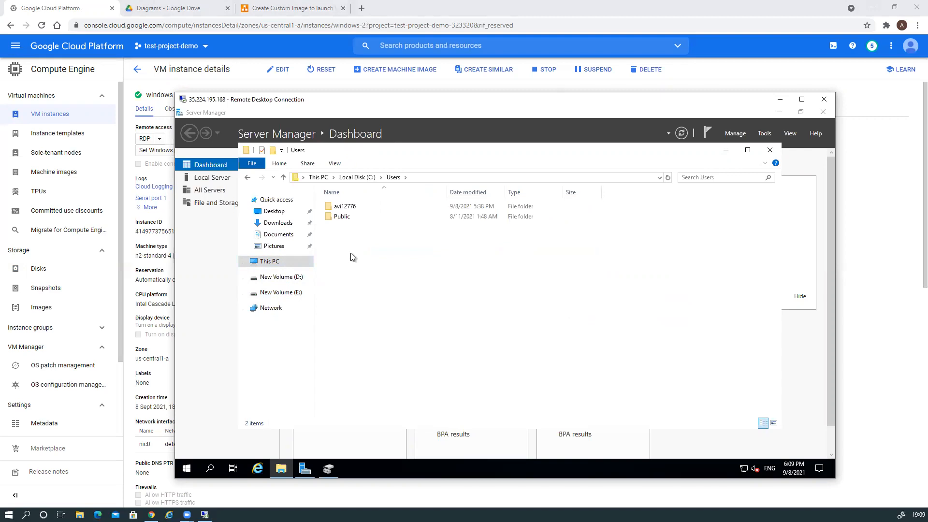
double_click(350, 208)
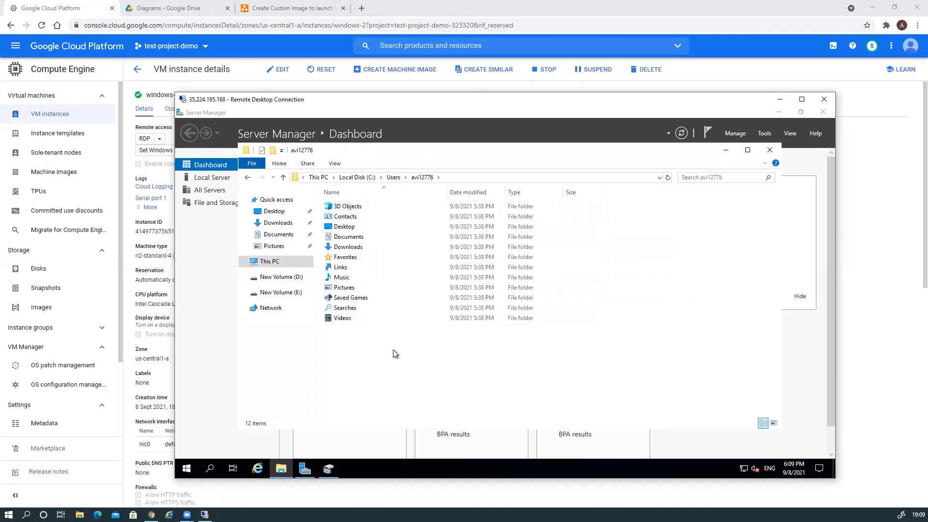
right_click(382, 347)
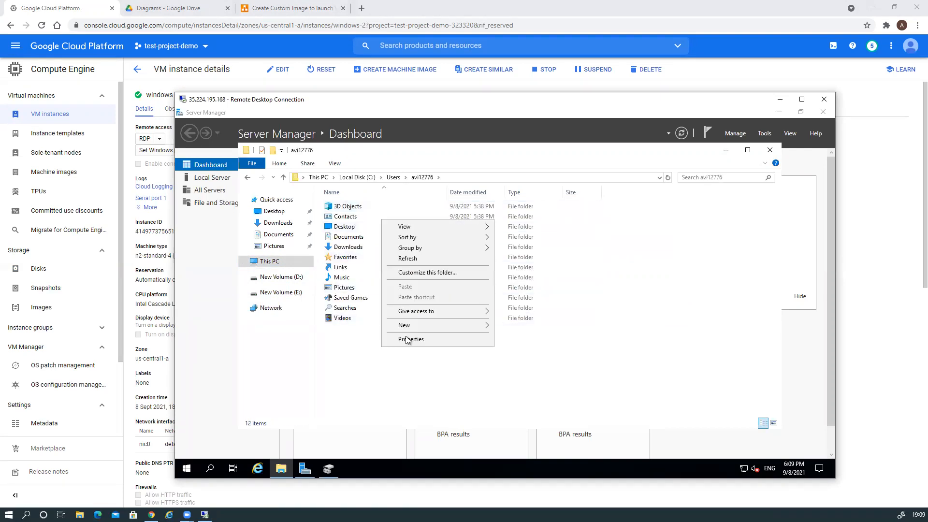
mouse_move(475, 332)
left_click(519, 326)
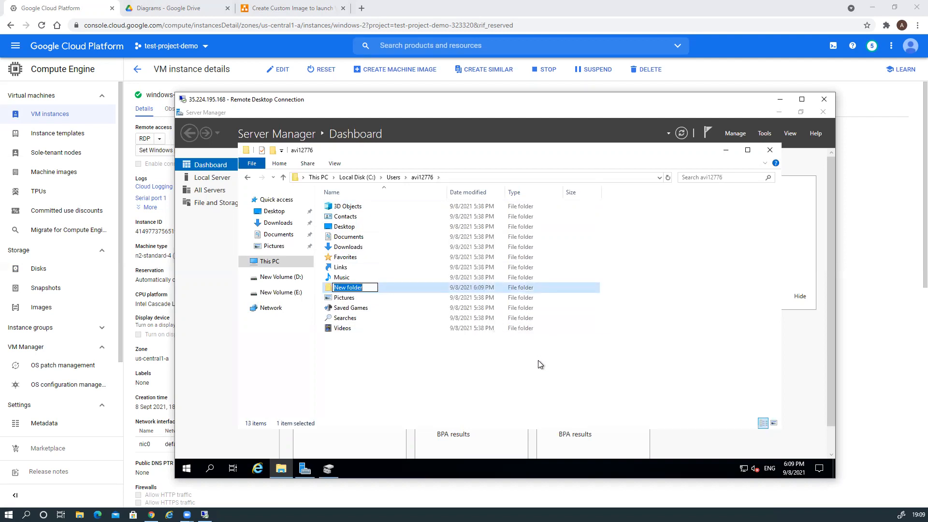
type("TestFol")
key("BackSpace")
key("BackSpace")
key("BackSpace")
key("BackSpace")
type("t")
key("Return")
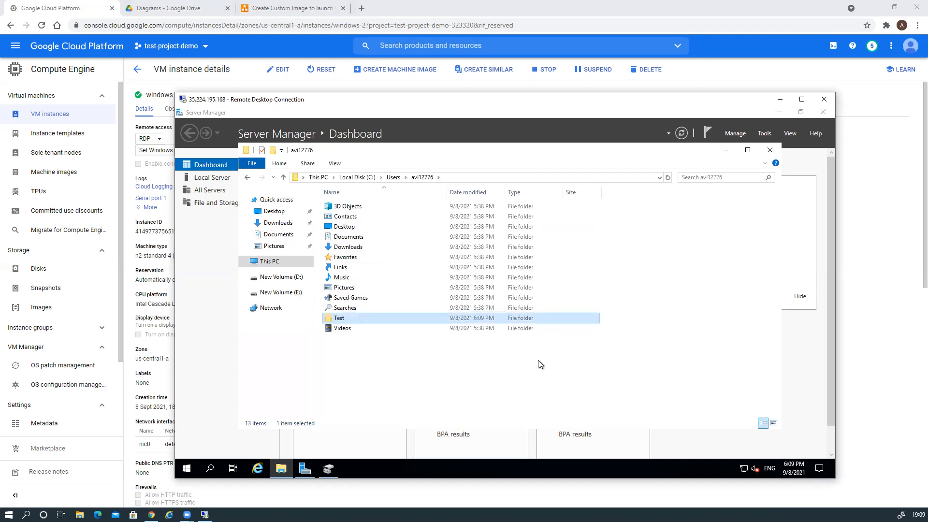
Inside the Test folder, create a text document named Test and open it
double_click(329, 320)
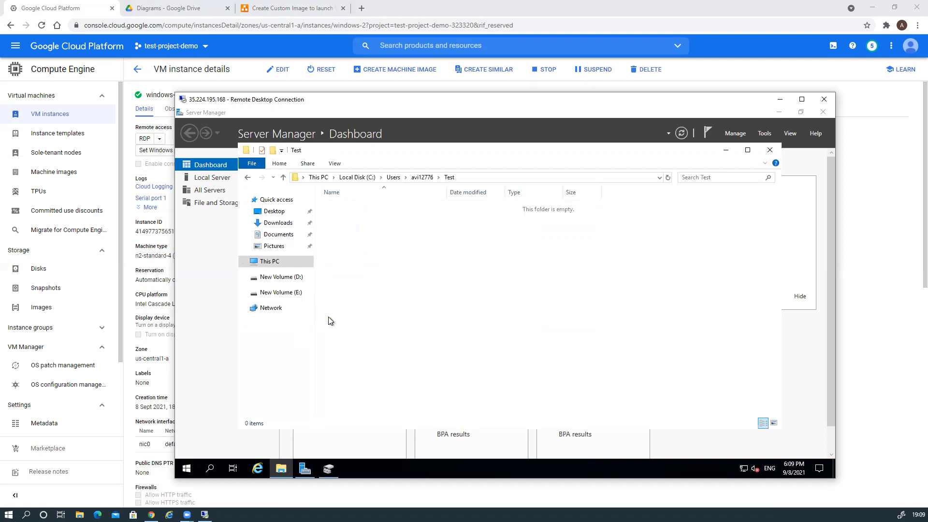
right_click(394, 263)
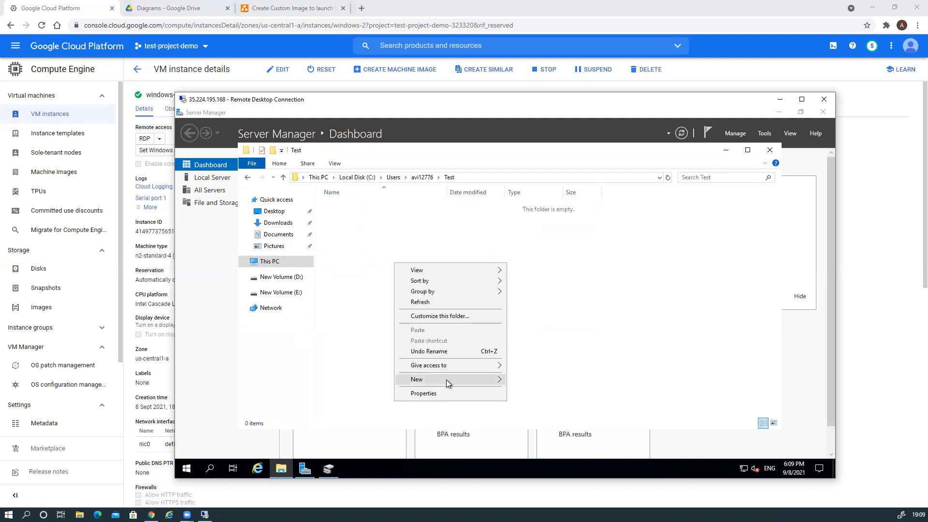
mouse_move(447, 380)
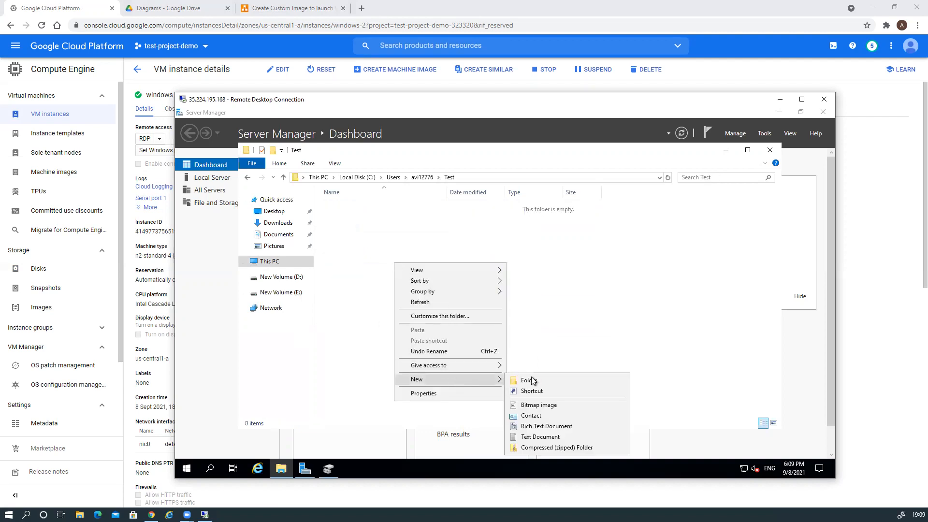
left_click(538, 437)
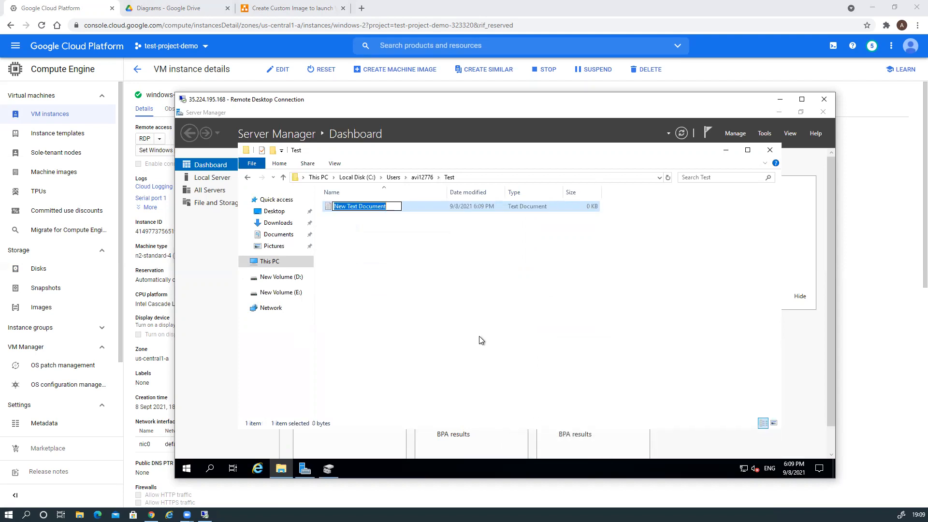
type("Test")
key("Return")
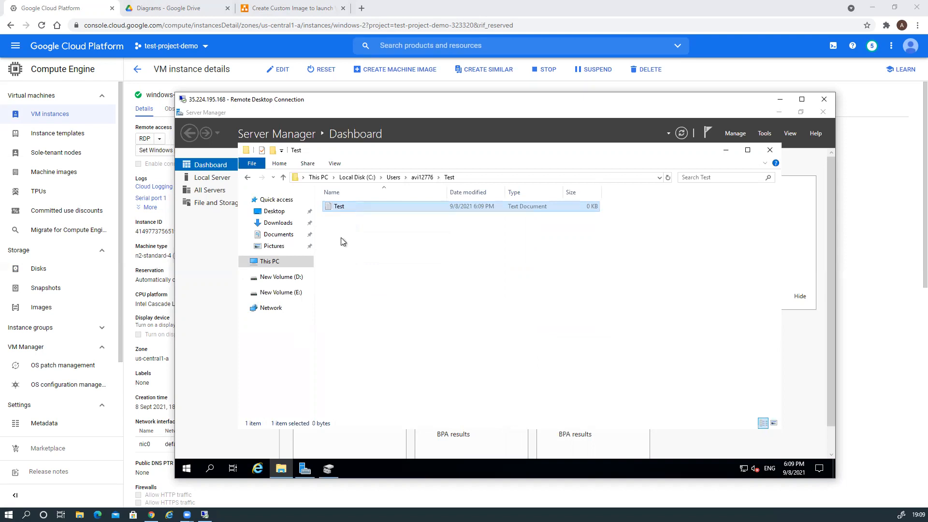
double_click(340, 208)
Write 'Will i be available on new VM Instance?' in Test.txt and save it on closing
type("Will i ")
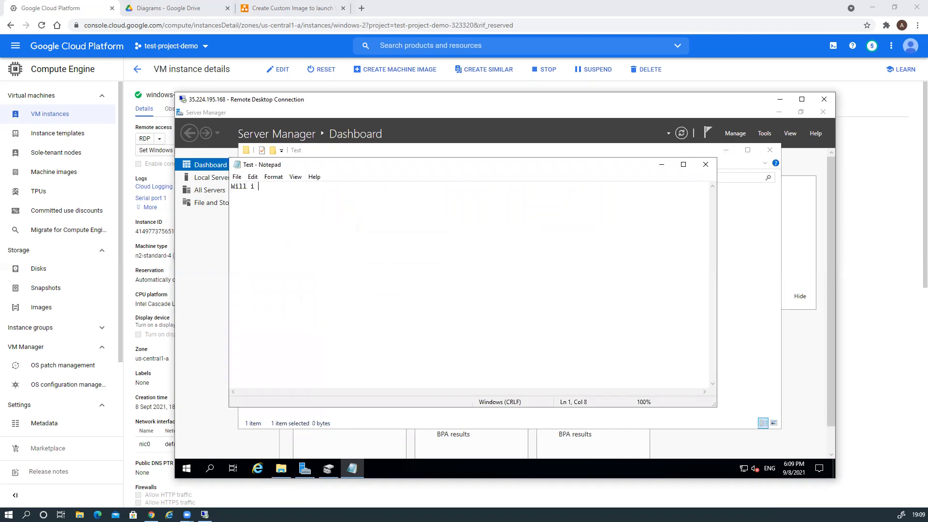
type("be available on new VM Instance")
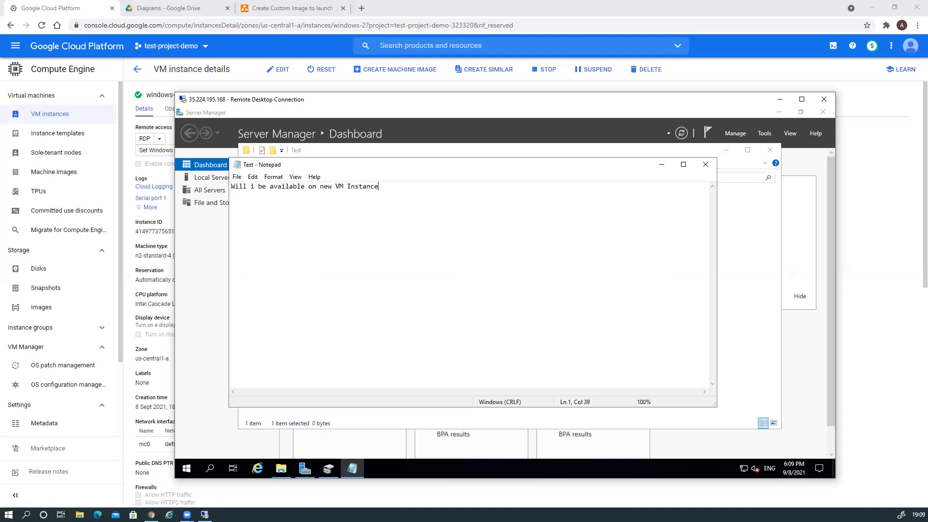
type("?")
left_click(705, 166)
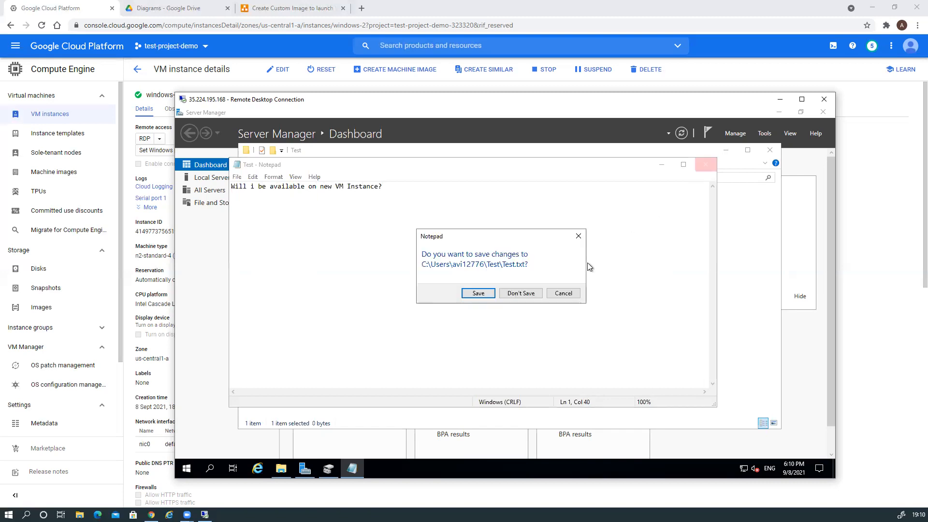
left_click(479, 293)
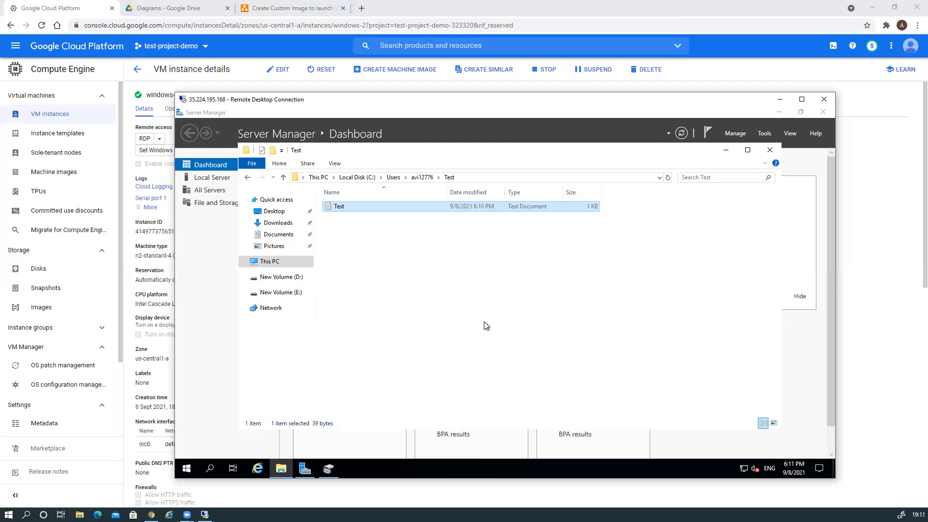
Start the Add Roles and Features Wizard with role-based installation targeting windows-2
left_click(497, 328)
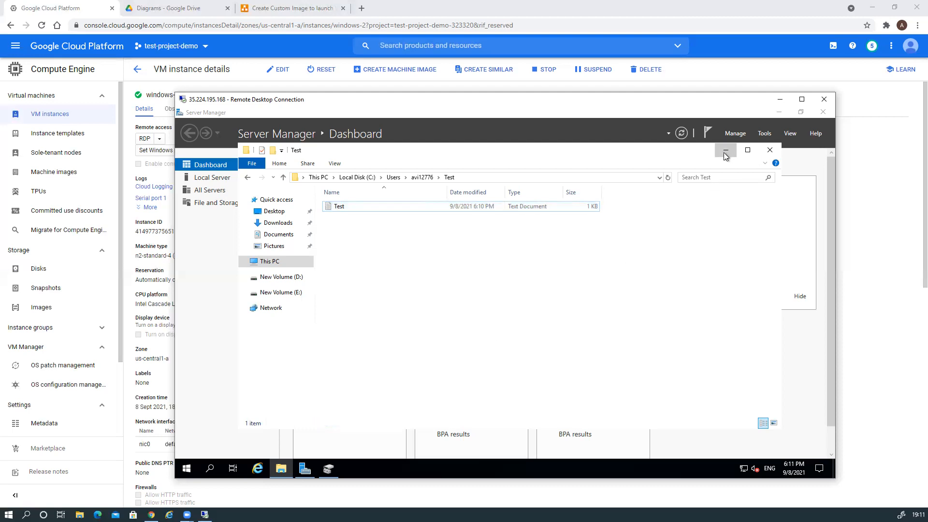
left_click(724, 152)
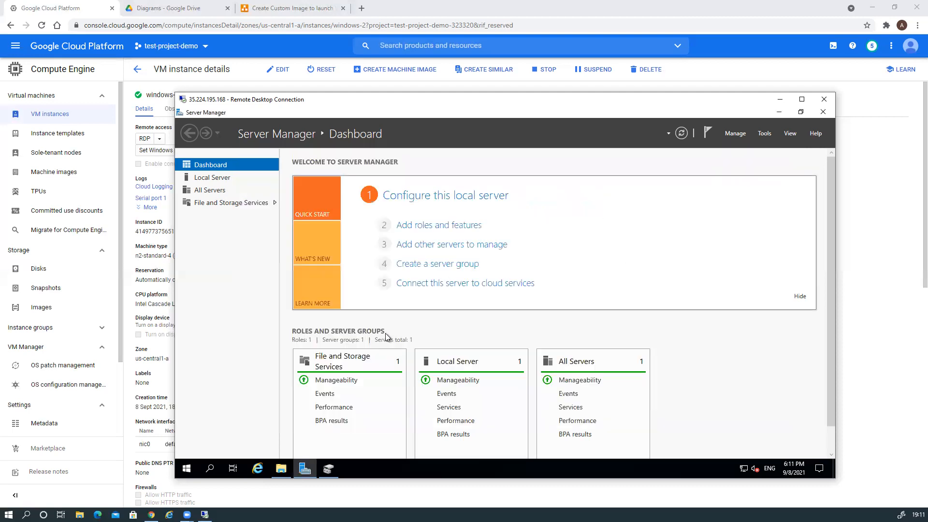
left_click(443, 227)
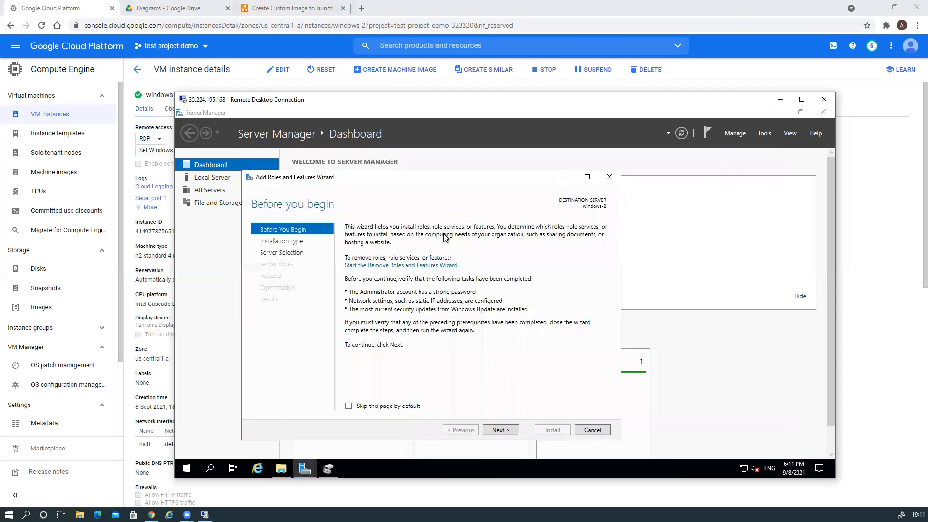
left_click(497, 431)
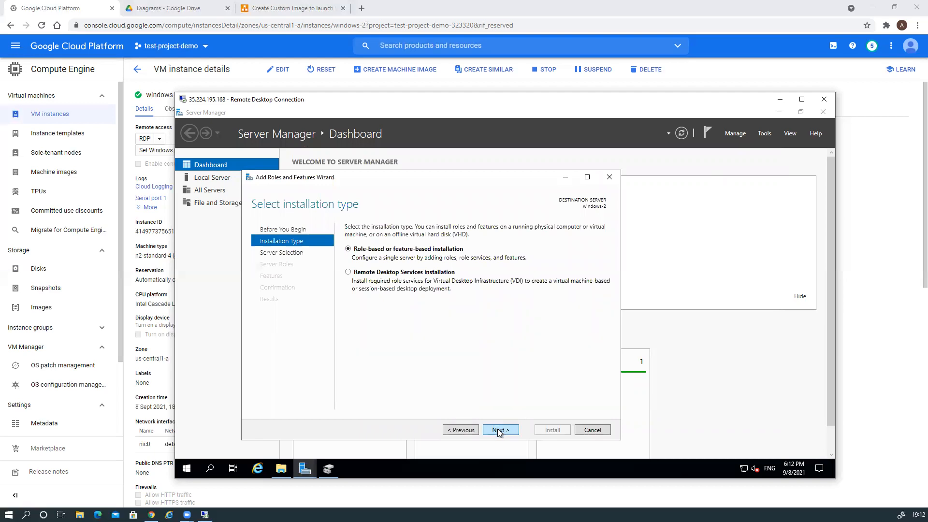
left_click(499, 432)
left_click(499, 432)
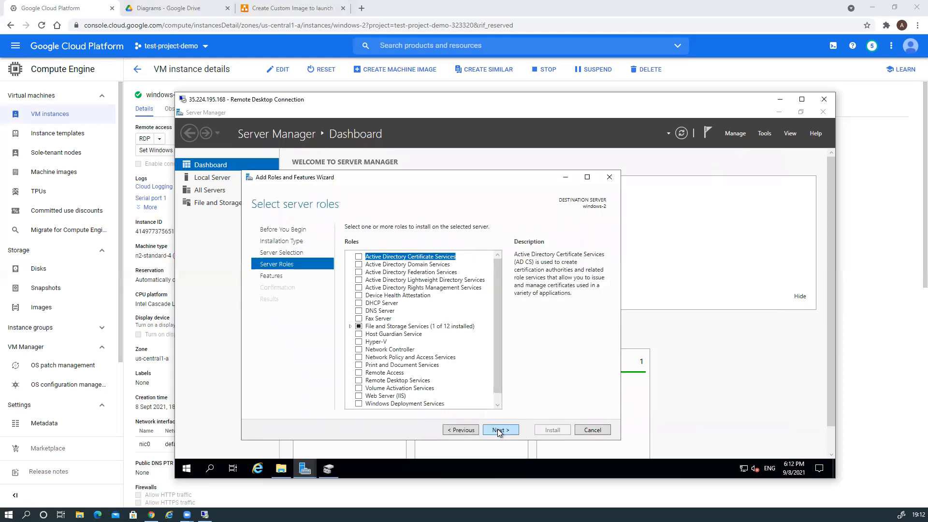
scroll(463, 360, "down", 1)
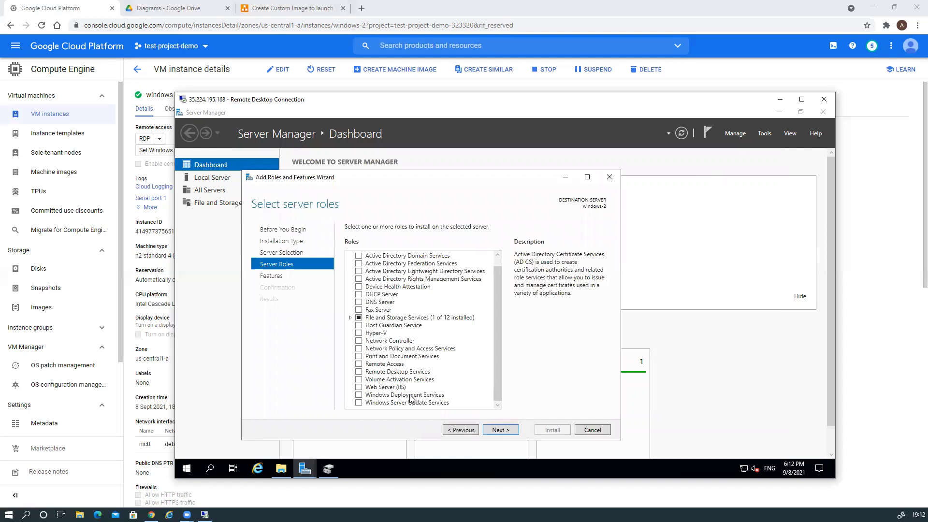
Select Web Server (IIS) with its management tools and default role services, and begin installation
left_click(359, 388)
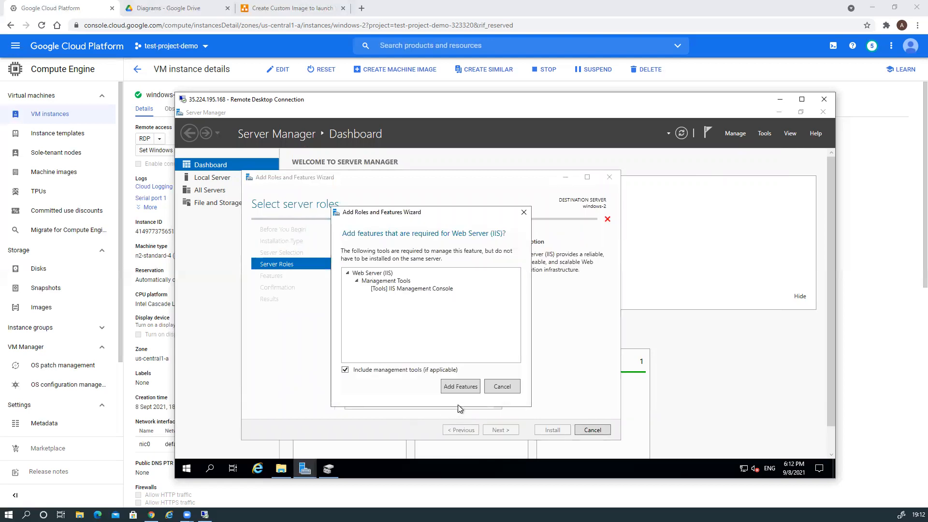
left_click(458, 390)
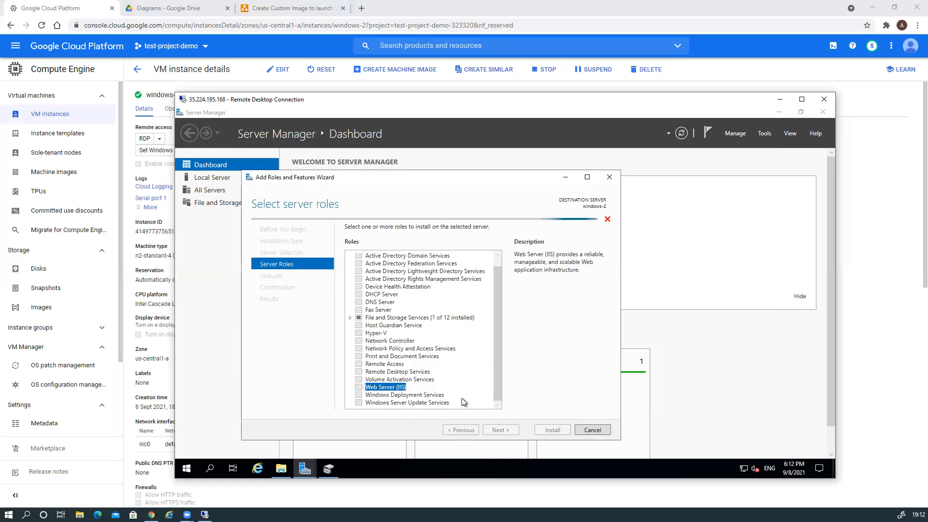
left_click(507, 431)
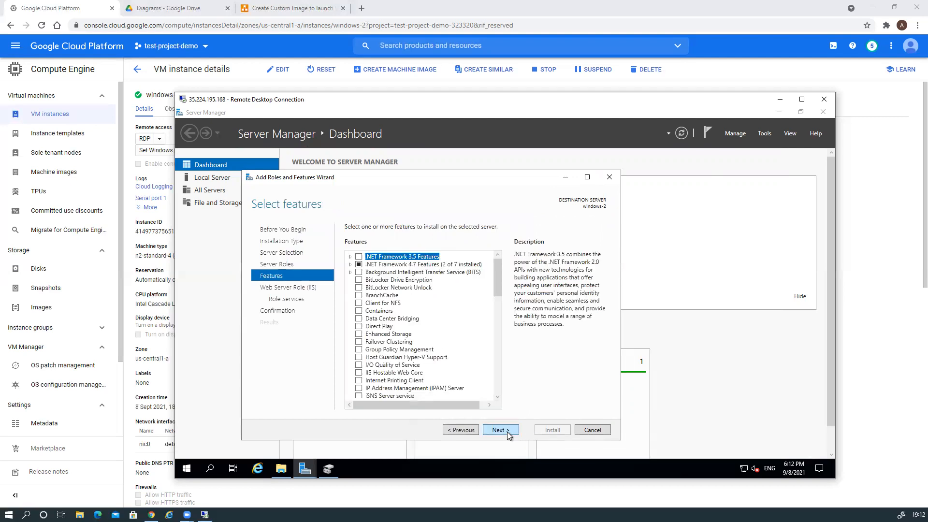
left_click(506, 432)
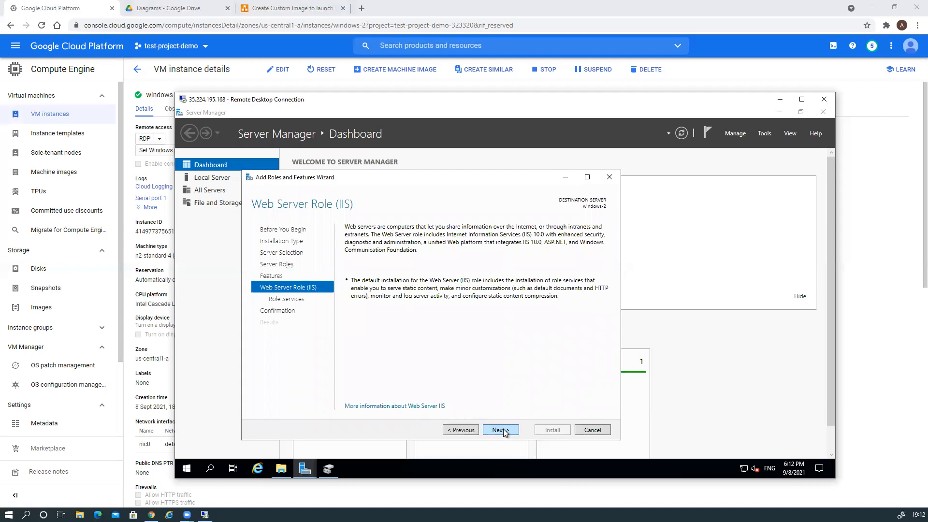
left_click(504, 431)
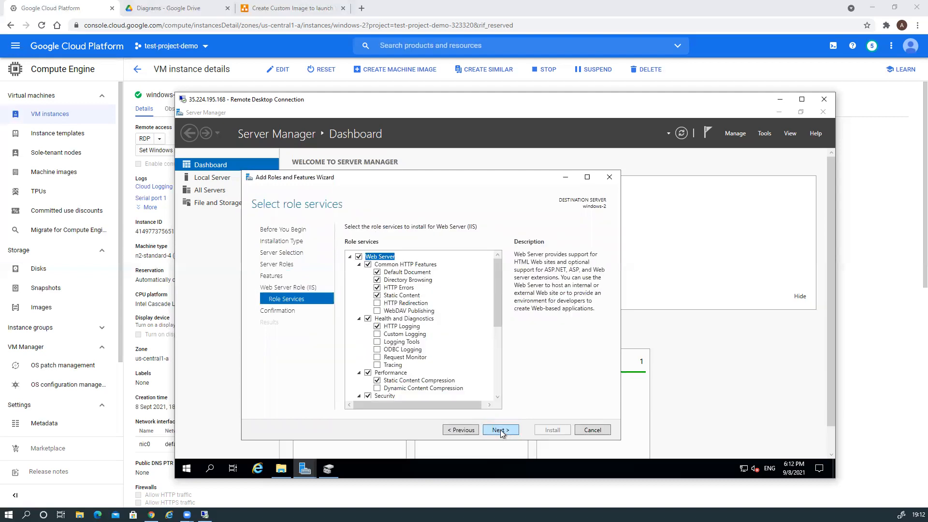
left_click(502, 433)
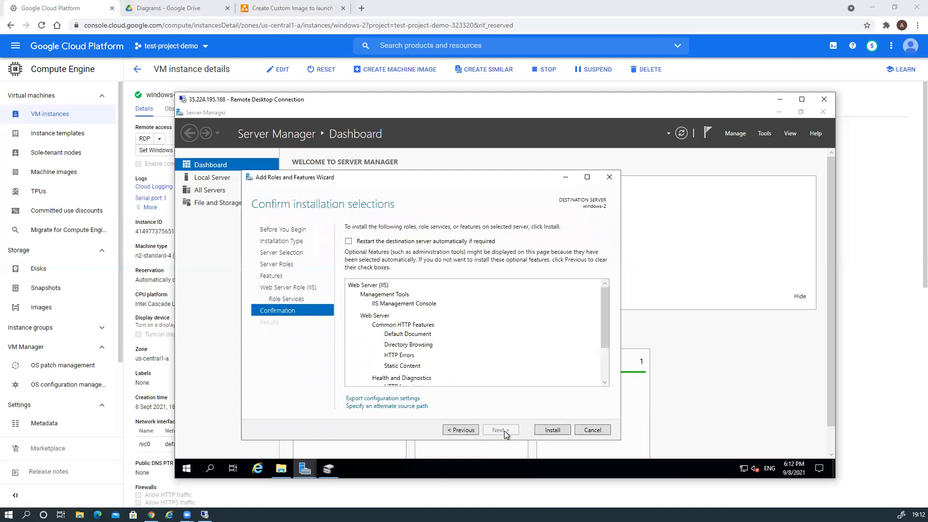
left_click(551, 432)
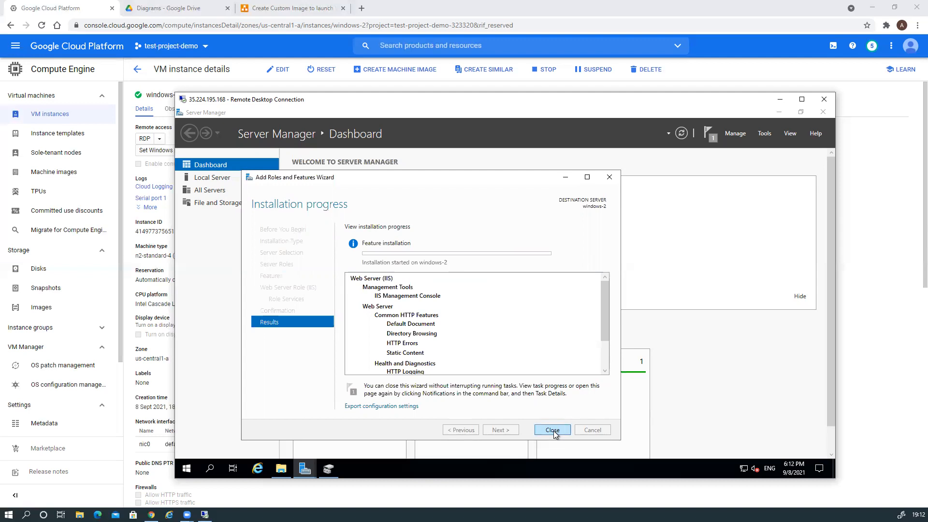
left_click(553, 431)
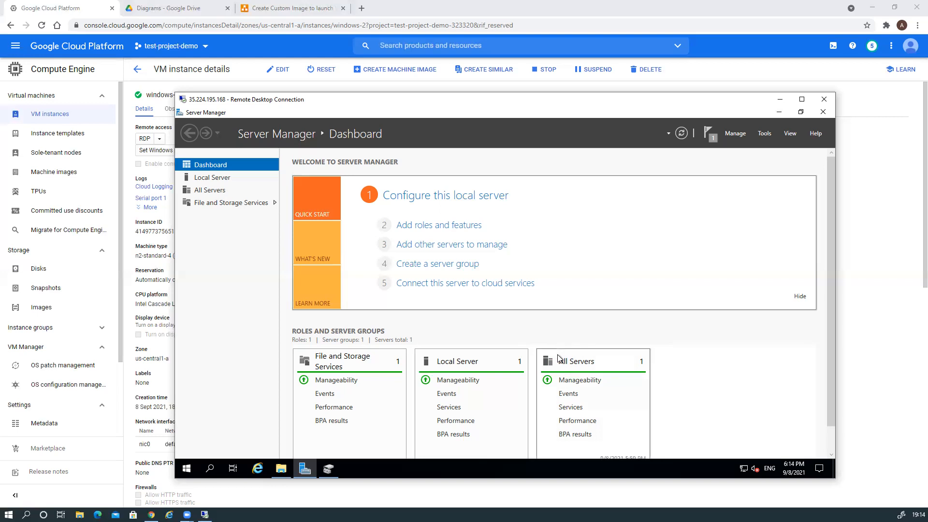
Close Disk Management and restore the Server Manager dashboard in the windows-2 remote session
scroll(558, 358, "down", 1)
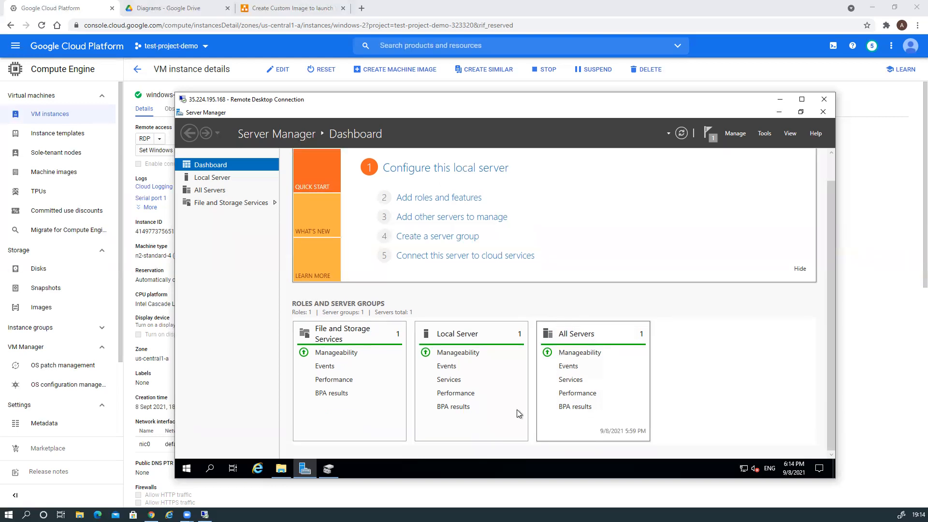
left_click(329, 468)
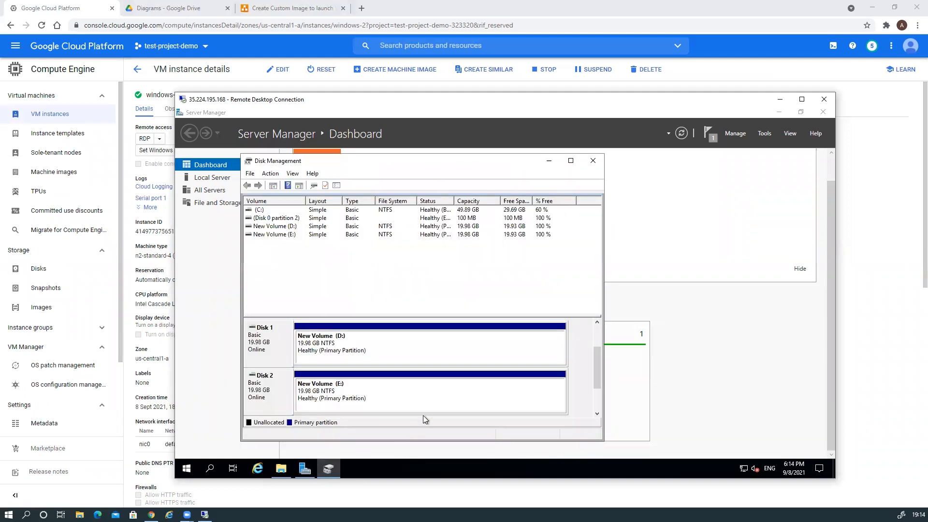
left_click(593, 164)
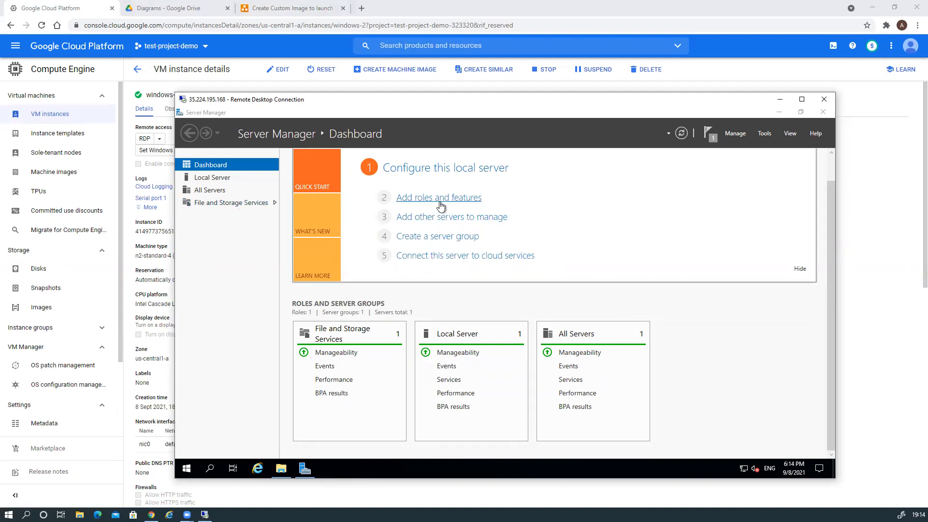
left_click(779, 99)
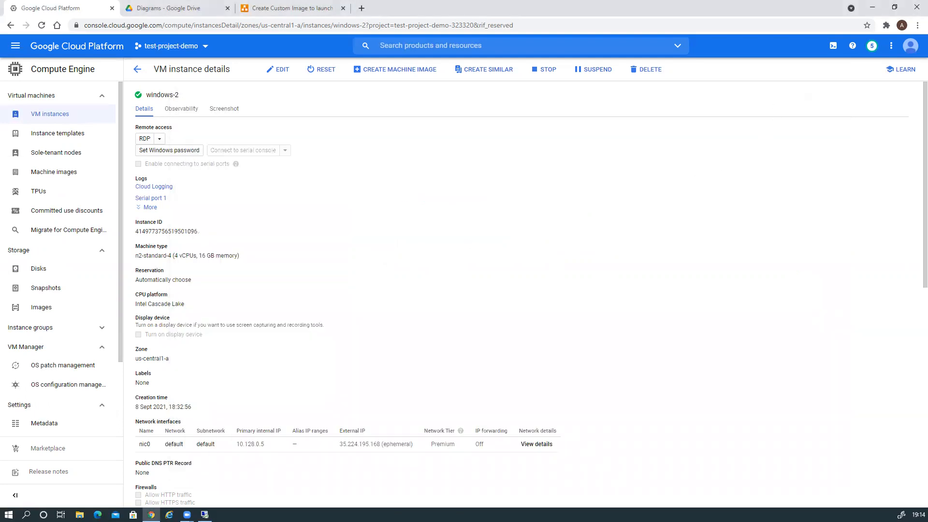
left_click(205, 515)
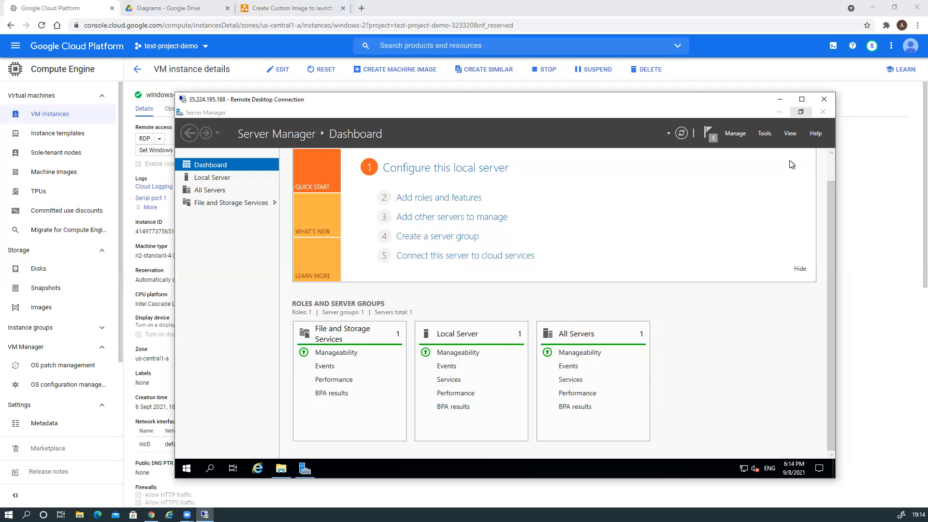
left_click(781, 112)
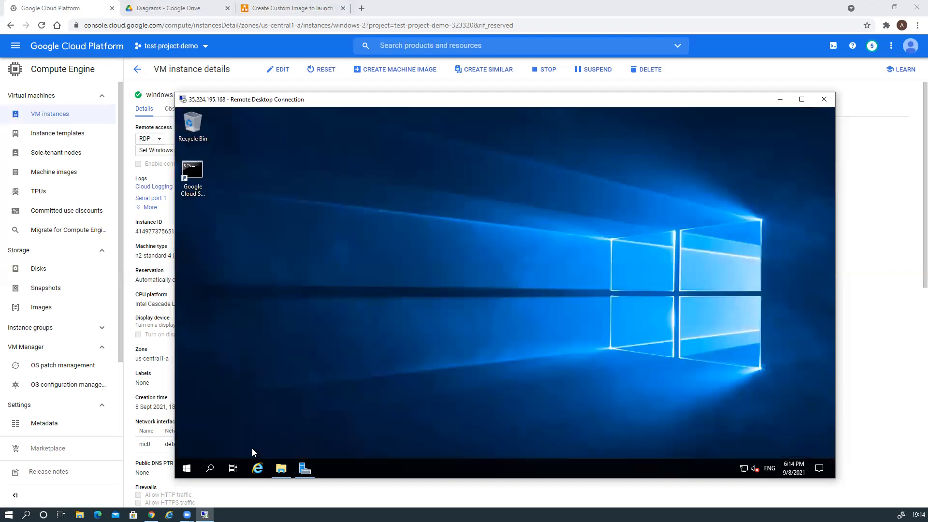
left_click(305, 468)
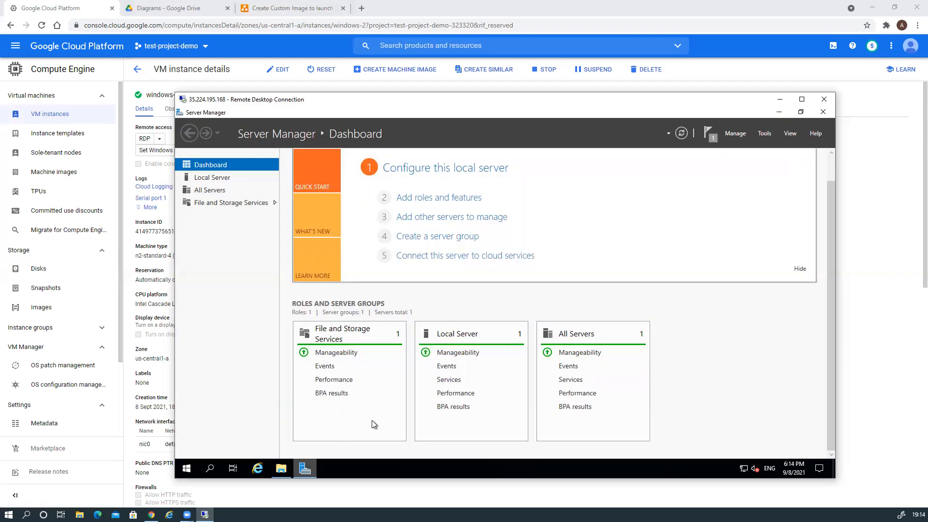
left_click(447, 204)
left_click(445, 380)
left_click(446, 379)
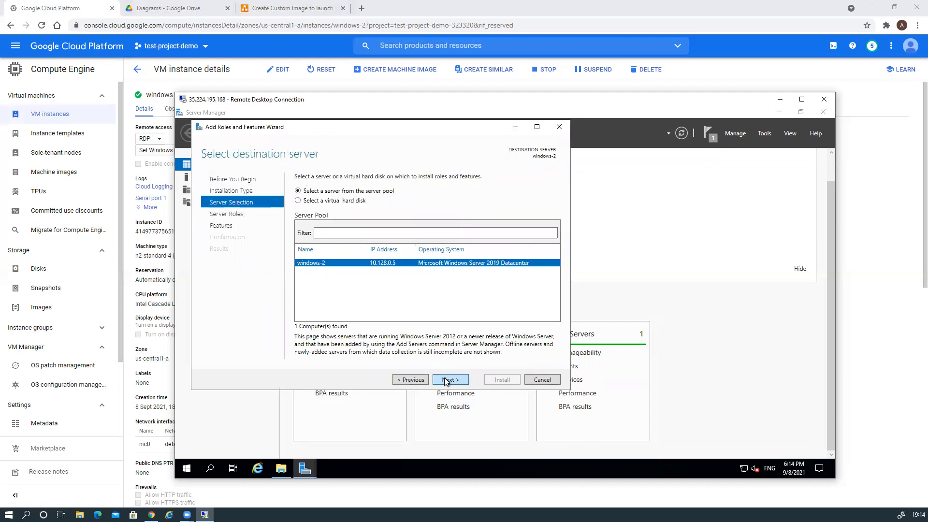
left_click(446, 380)
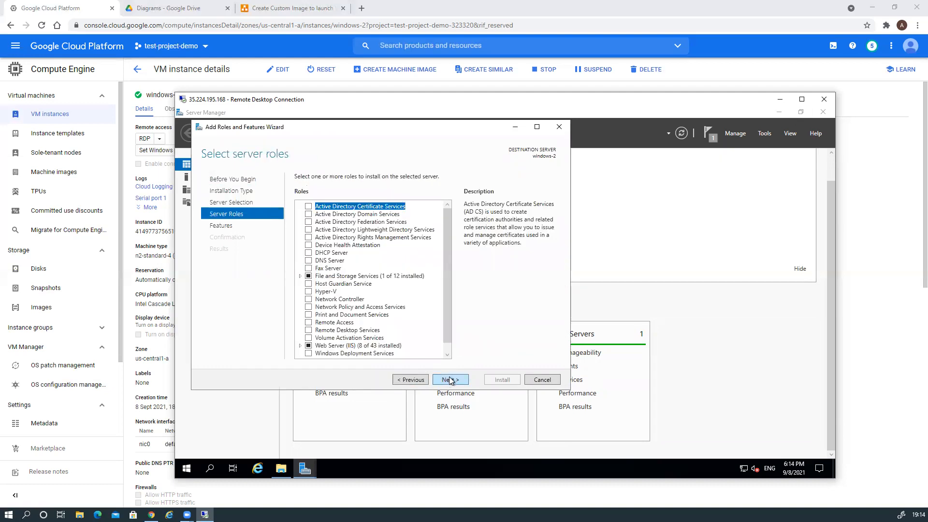
left_click(450, 380)
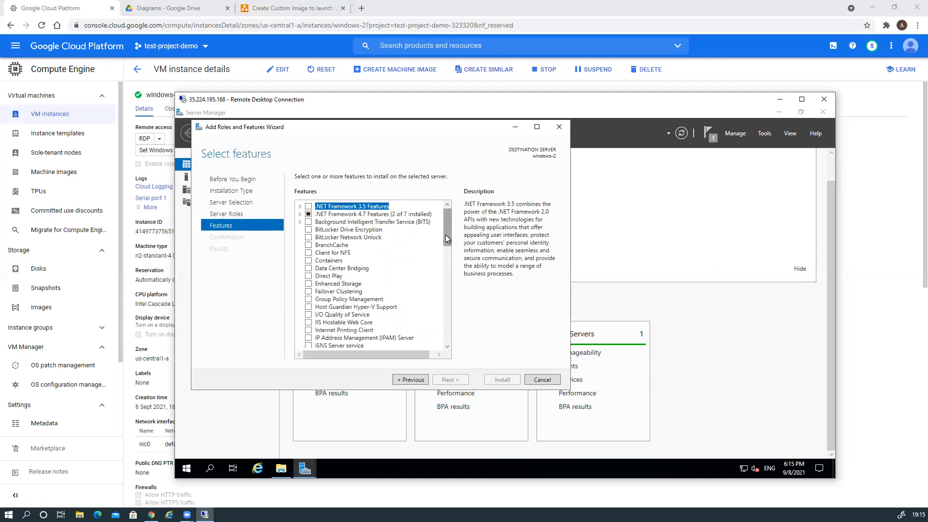
left_click_drag(446, 240, 444, 309)
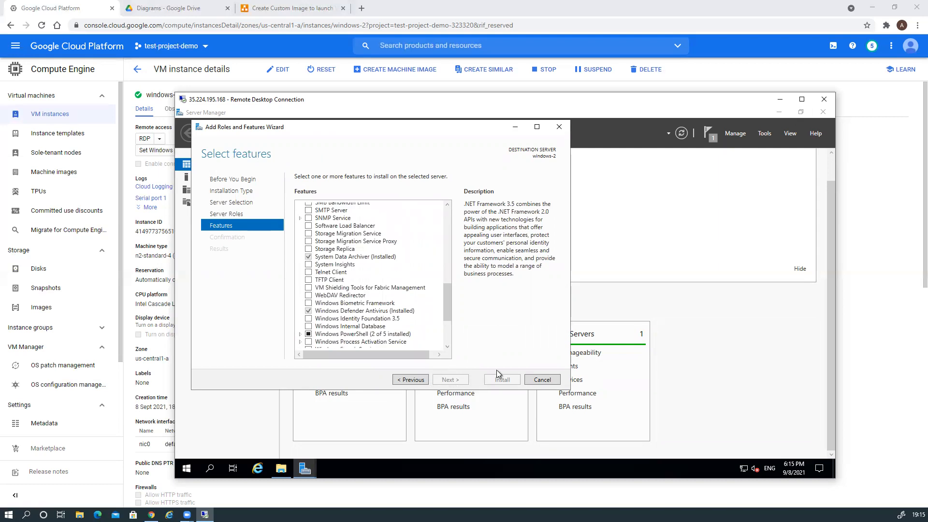
left_click(535, 381)
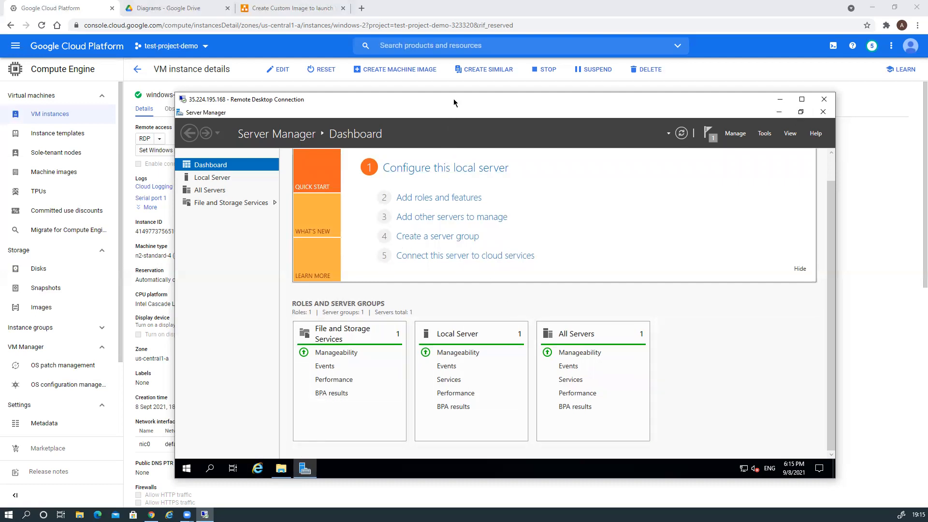
left_click_drag(454, 99, 579, 56)
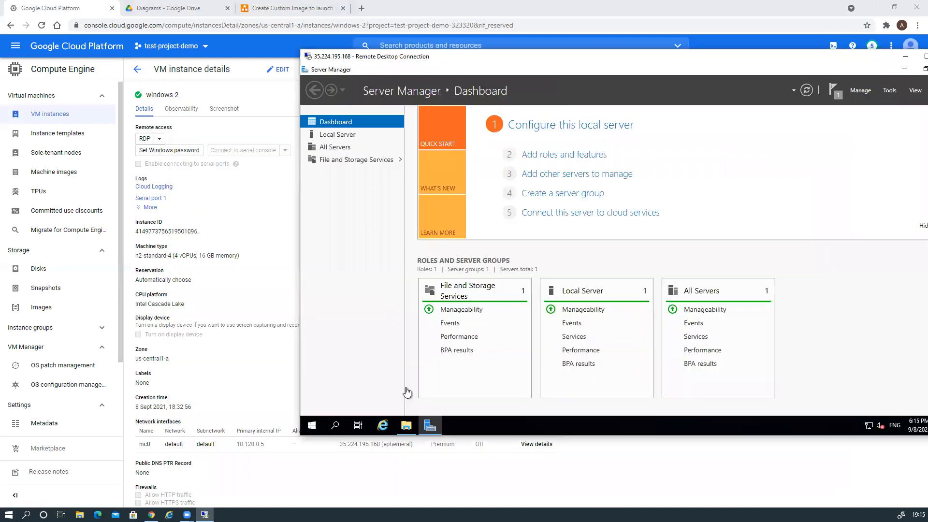
left_click(382, 426)
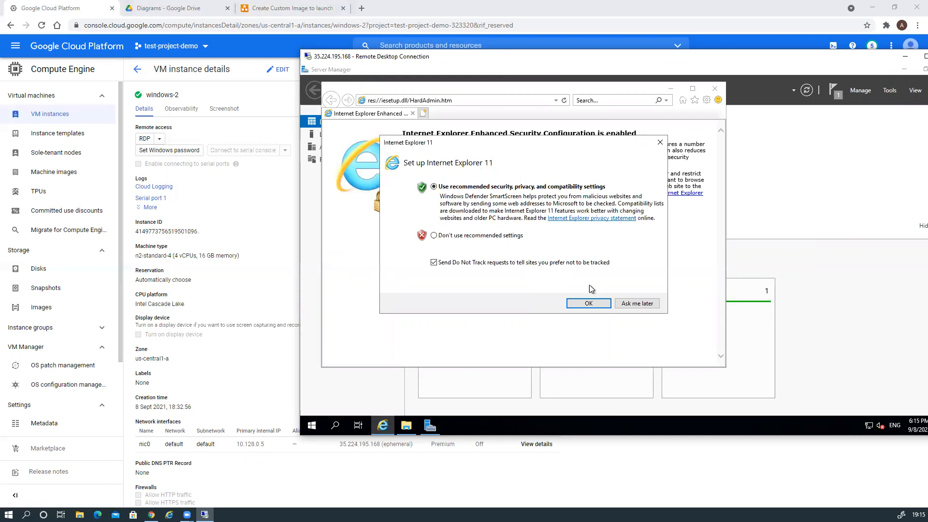
left_click(590, 303)
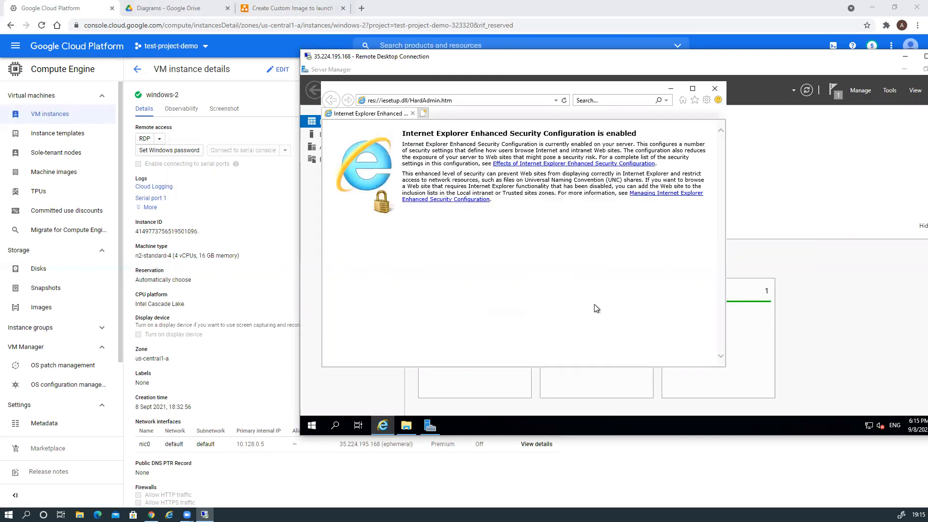
left_click(441, 101)
type("h")
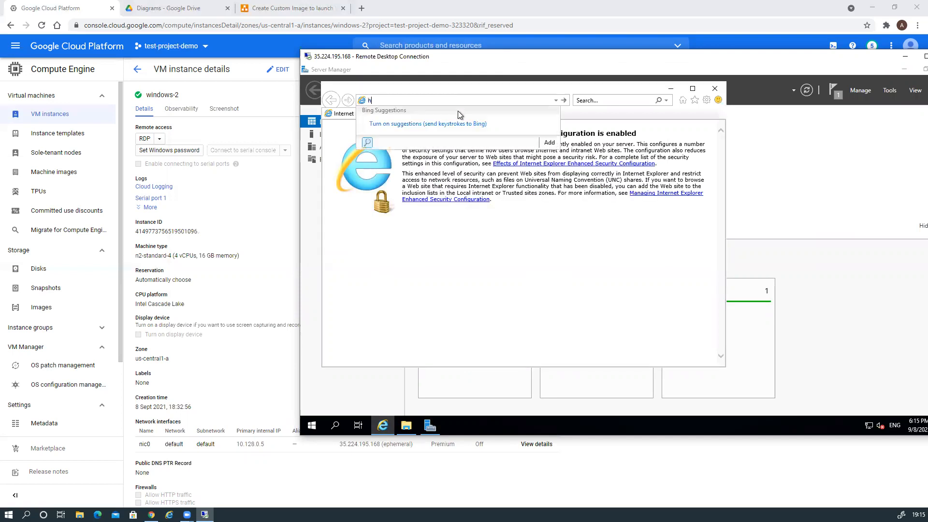
type("ttp://")
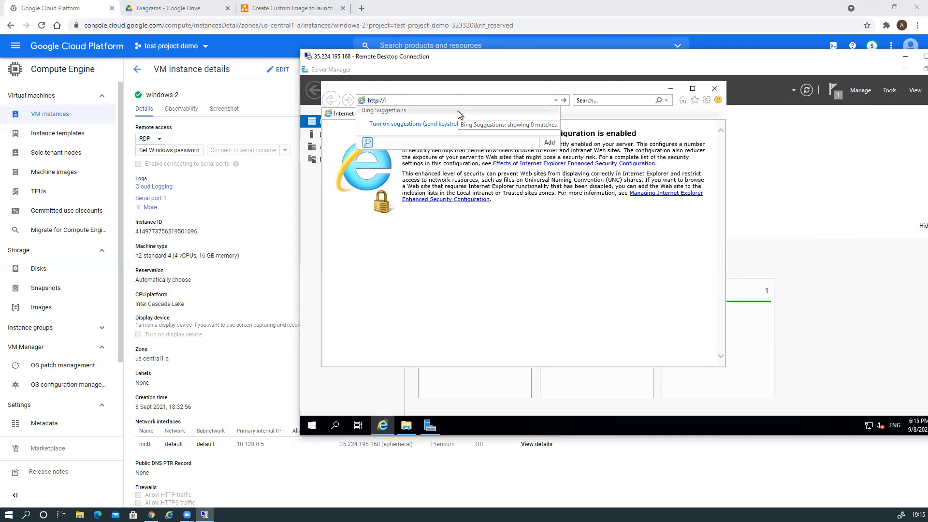
type("10.128.0.5")
key("Return")
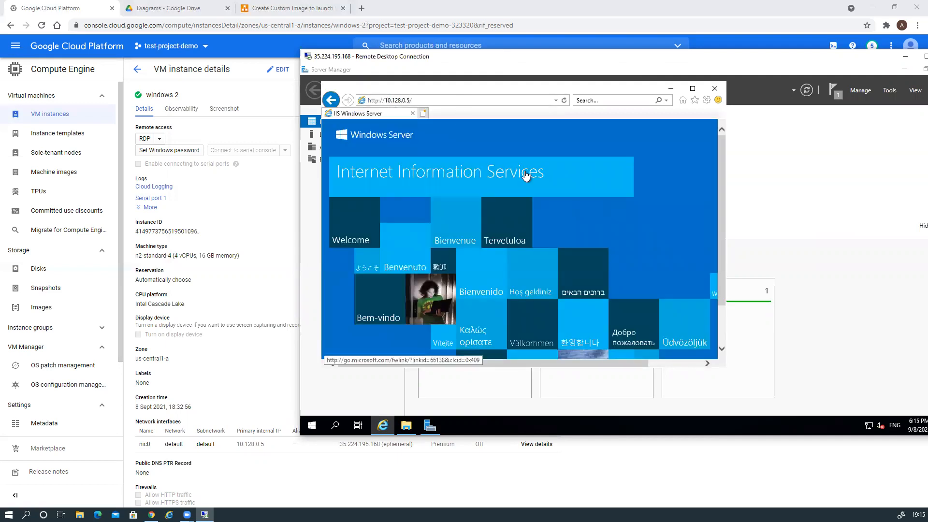
left_click(672, 90)
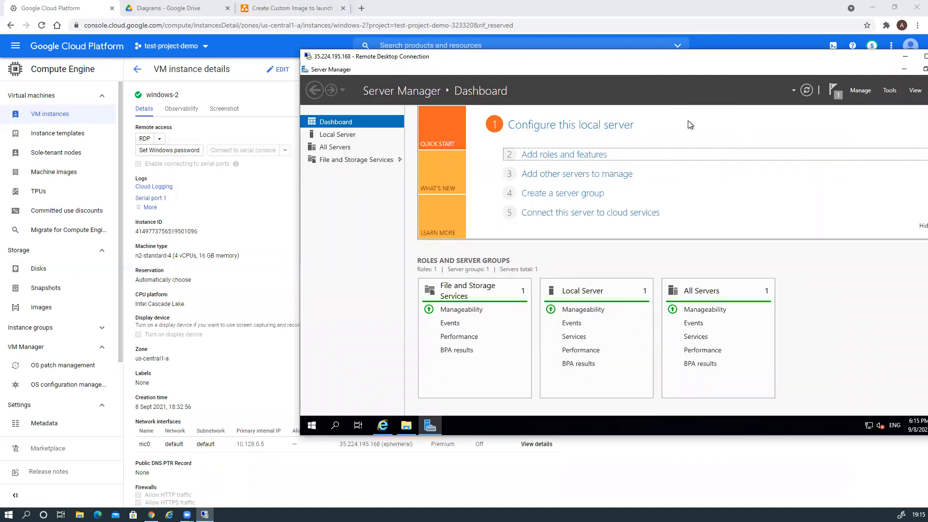
Minimize the remote session and start creating an image from the windows-2 disk
left_click_drag(796, 57, 678, 81)
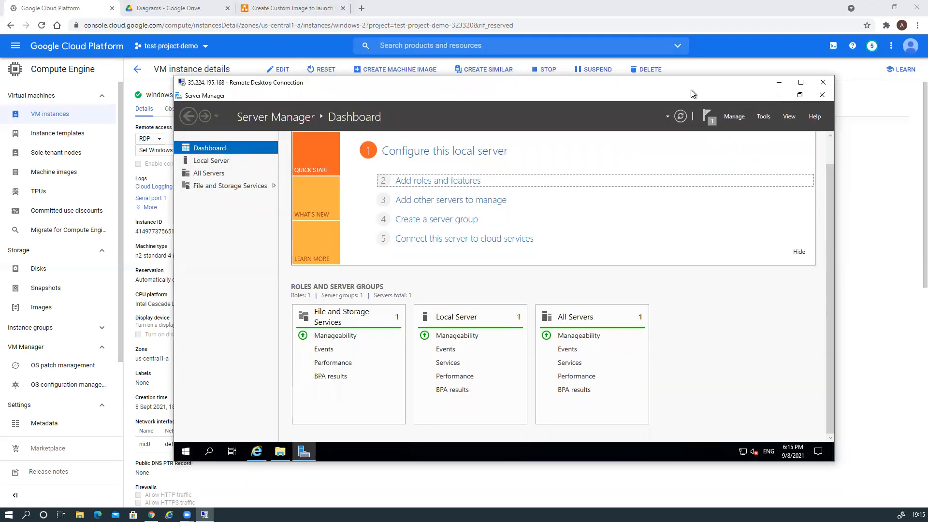
left_click(778, 86)
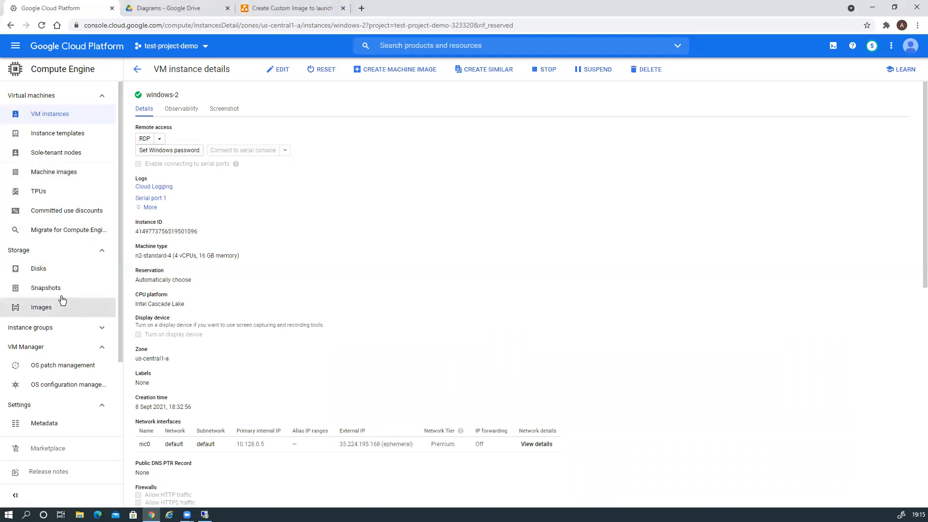
left_click(39, 269)
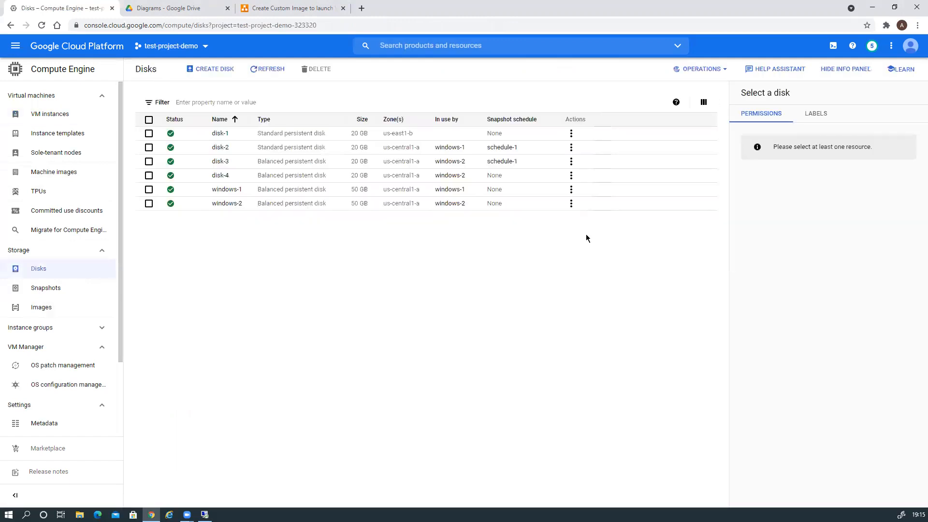
left_click(571, 204)
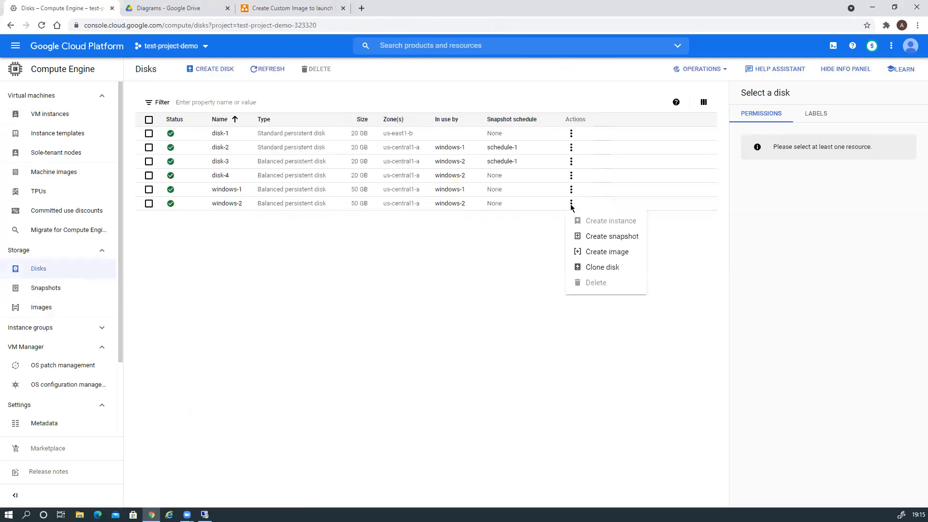
left_click(608, 251)
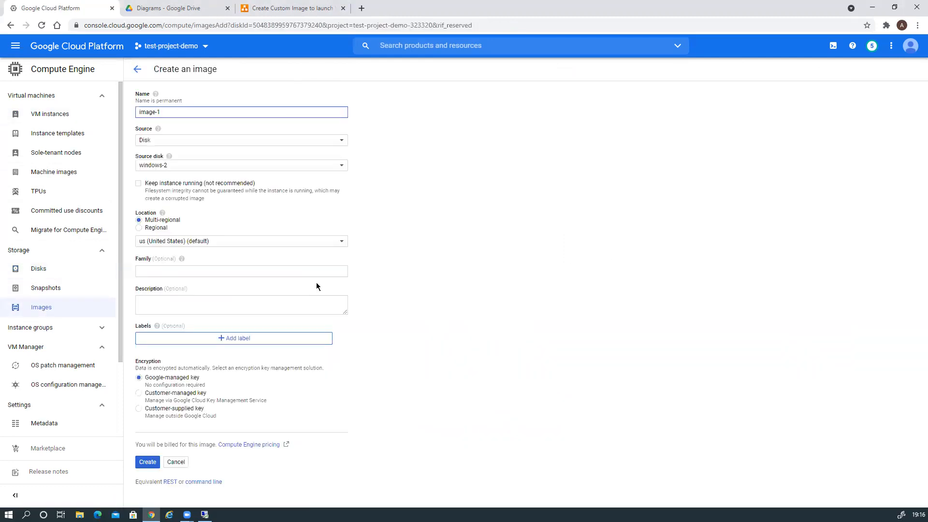
Make image-1 regional with the windows-2 disk as source and attempt creation
left_click(139, 228)
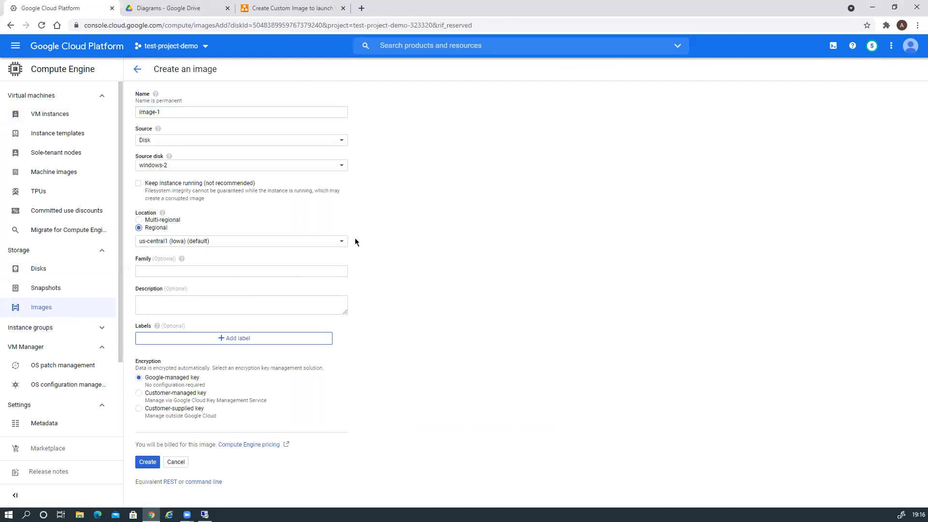
left_click(187, 144)
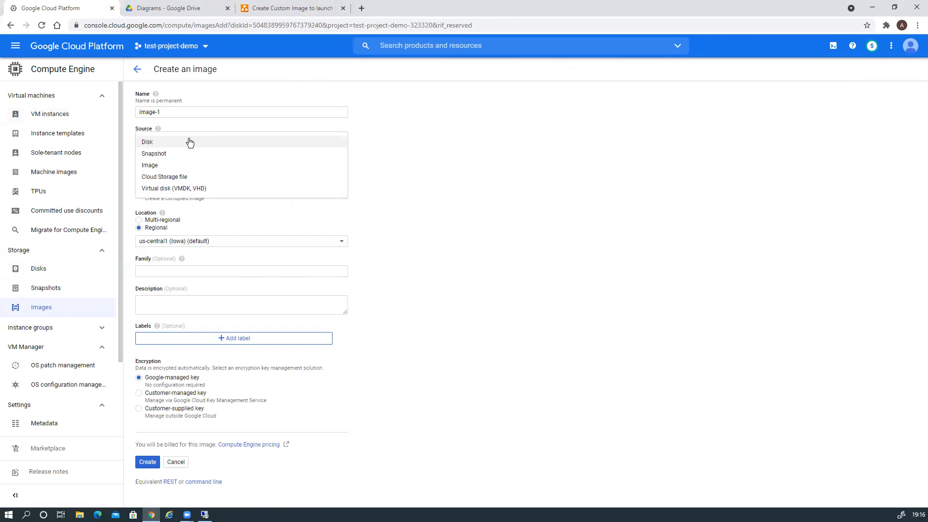
left_click(189, 142)
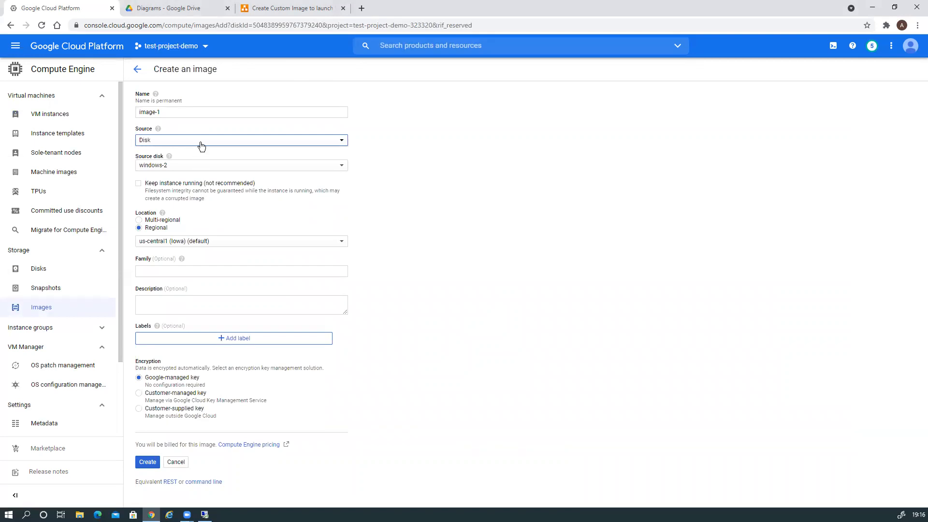
left_click(201, 143)
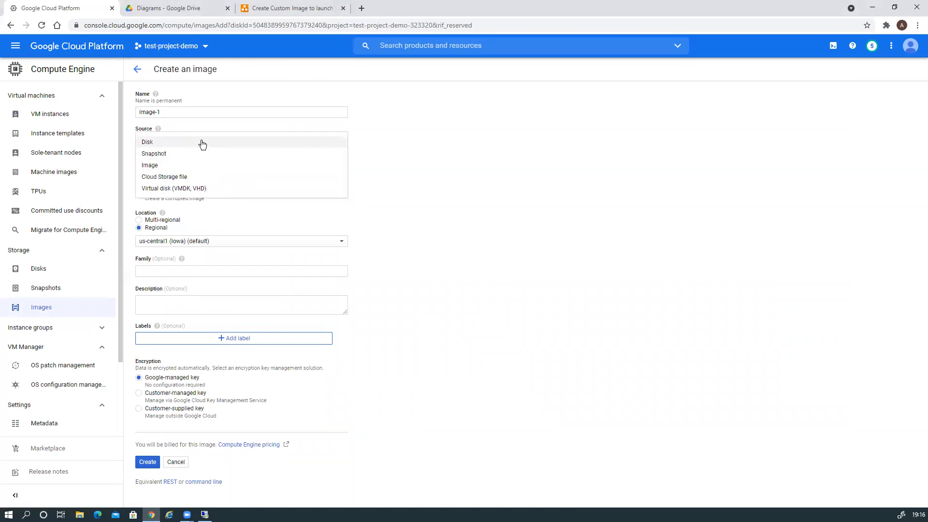
left_click(202, 144)
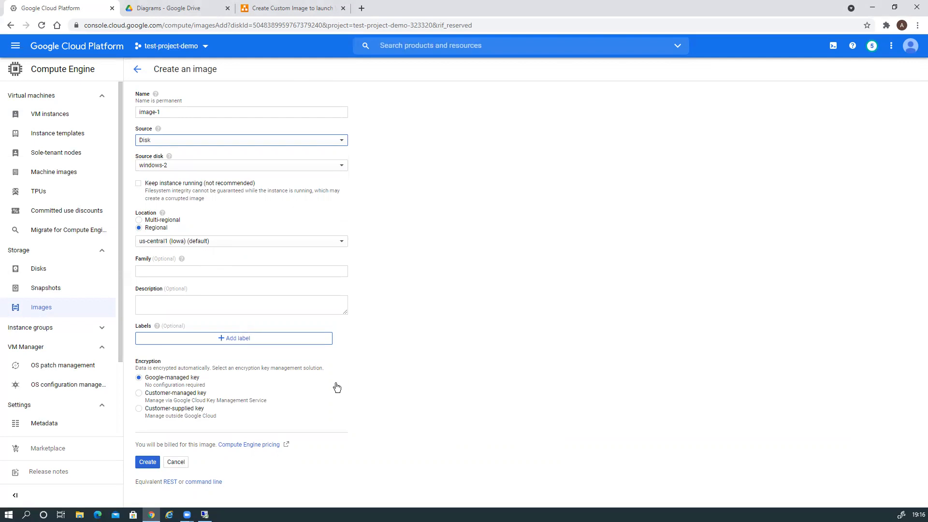
left_click(147, 462)
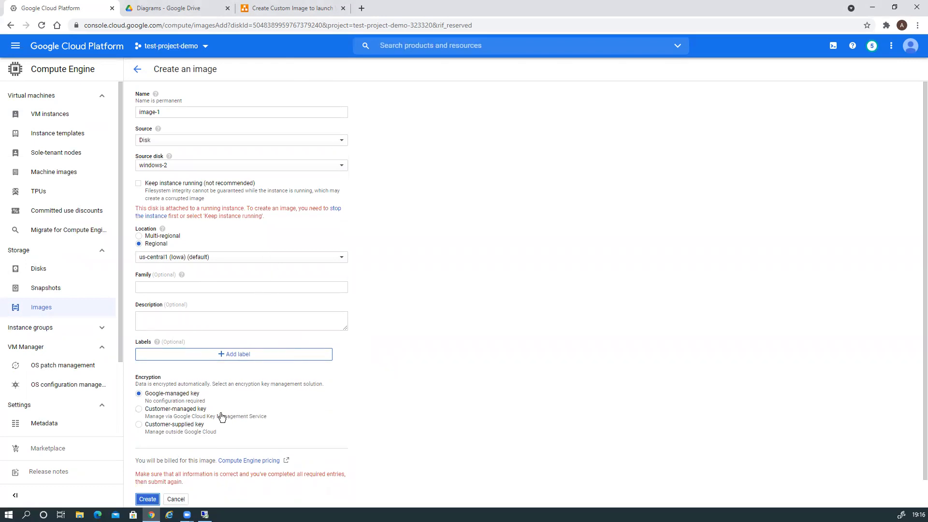
left_click(205, 514)
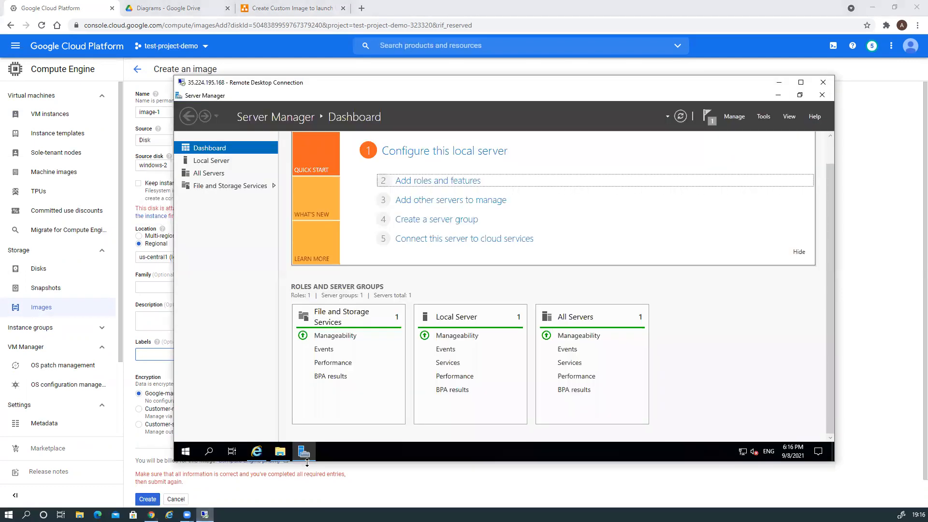
Shut down the remote windows-2 server from its Start menu power options and confirm with Continue
left_click(187, 455)
left_click(187, 431)
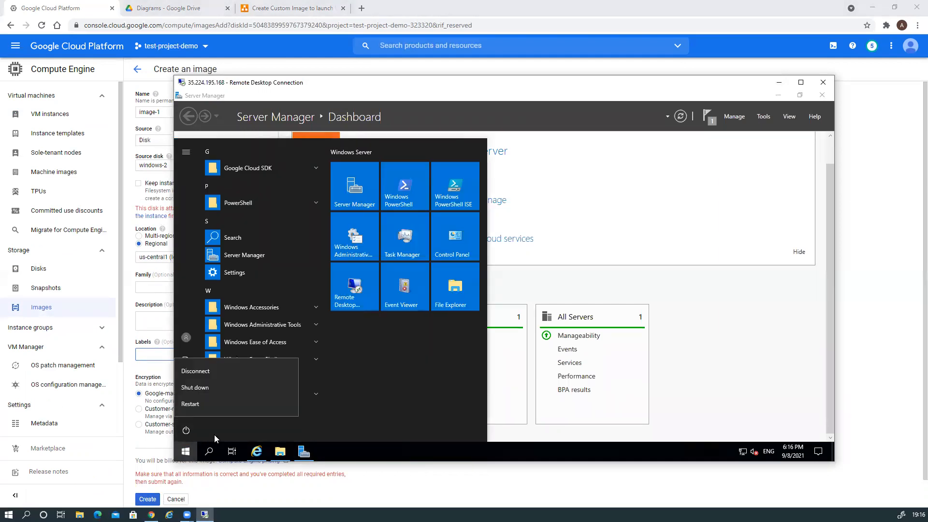
left_click(228, 387)
left_click(316, 403)
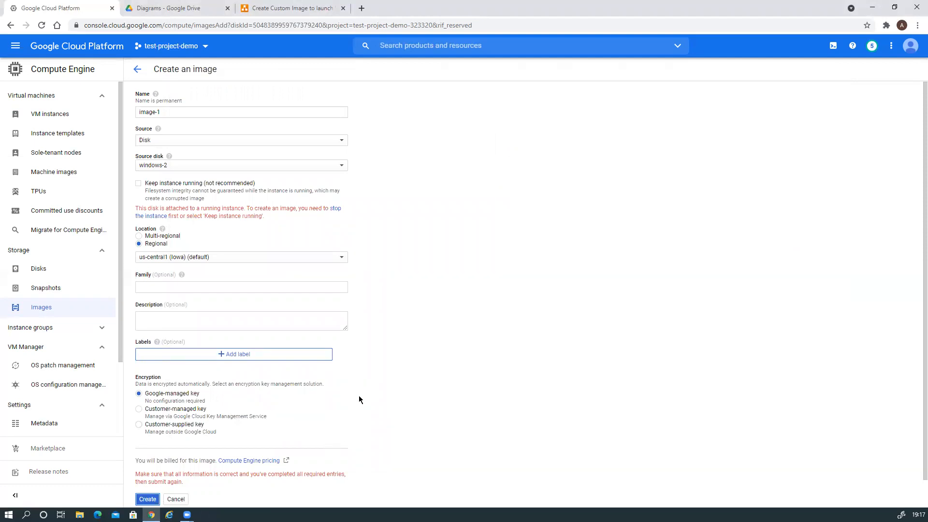
left_click(149, 500)
scroll(433, 338, "down", 1)
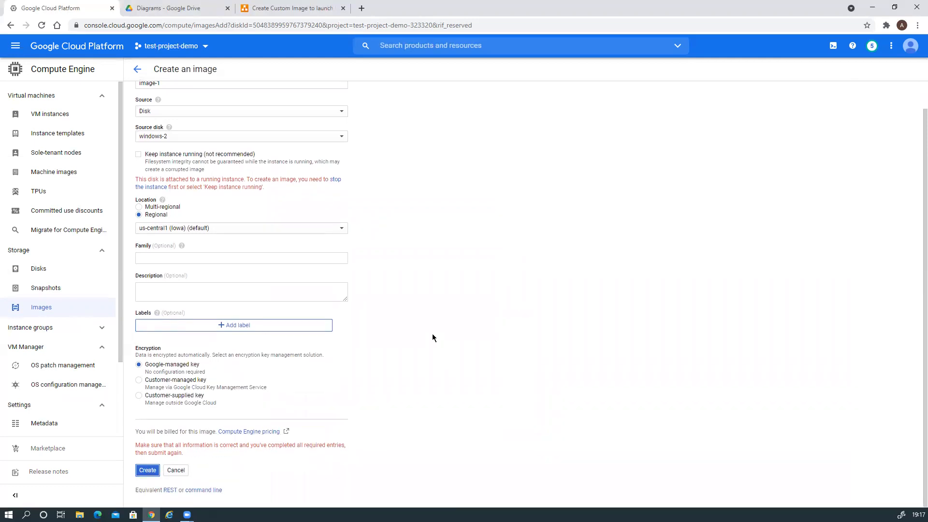
scroll(433, 338, "up", 1)
scroll(432, 337, "down", 1)
left_click(872, 47)
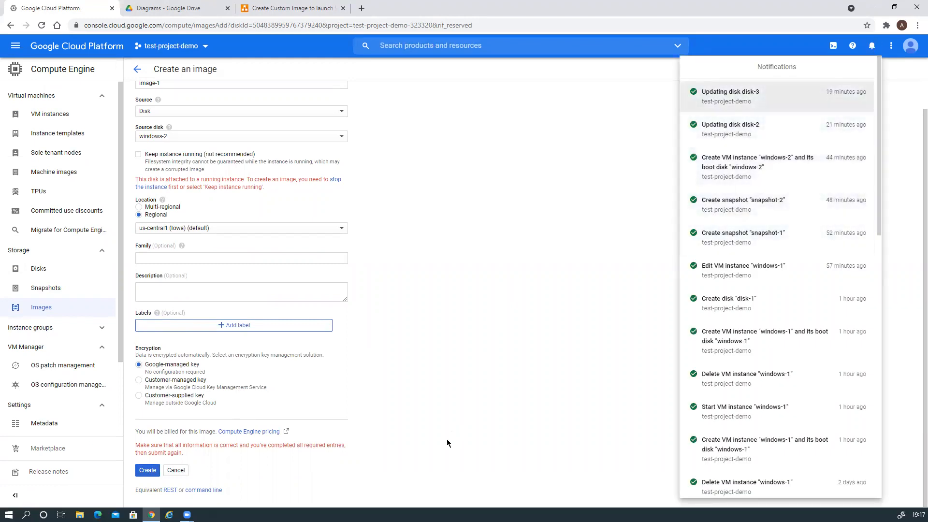
left_click(149, 472)
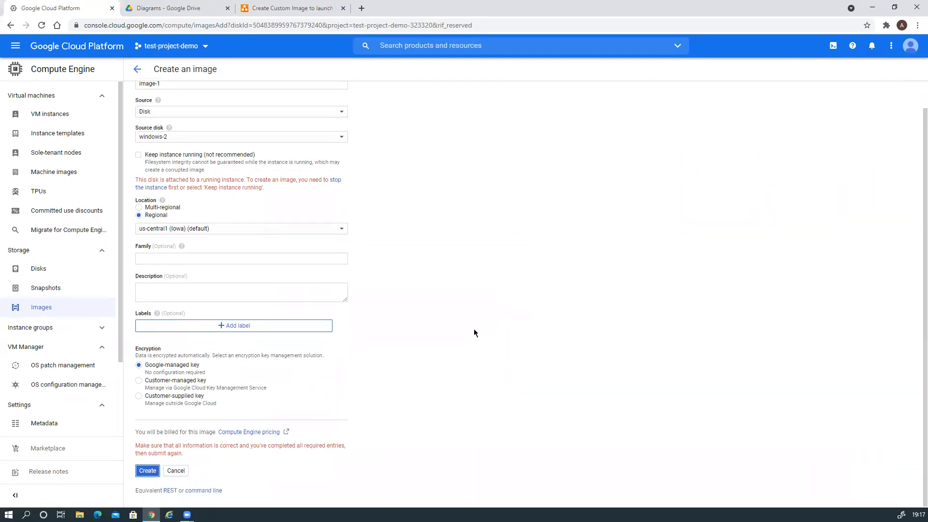
From the VM instances list, try a Remote Desktop connection to windows-2 at 35.224.195.168
left_click(54, 115)
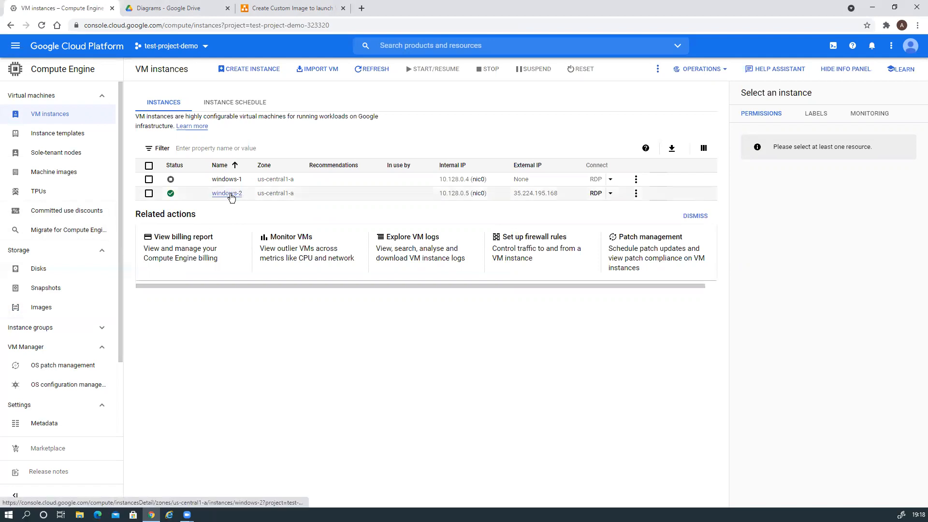
left_click(26, 515)
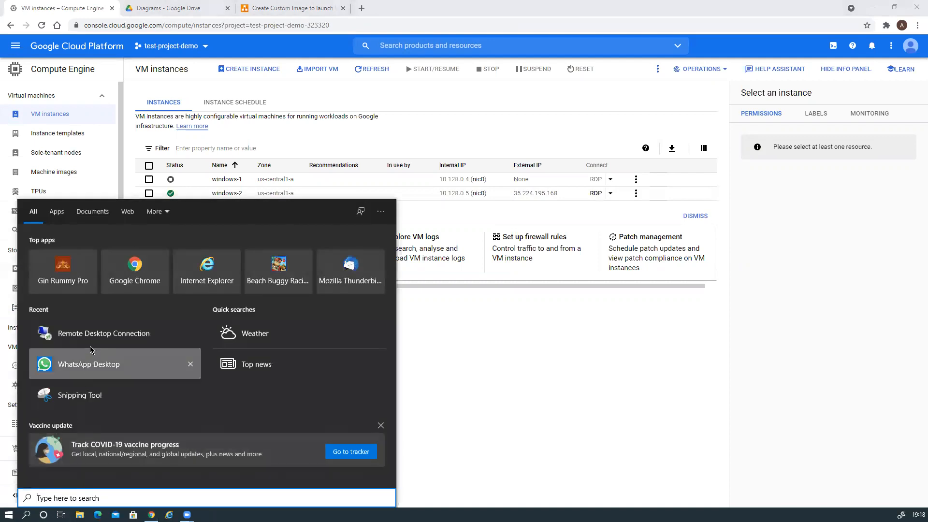
left_click(92, 333)
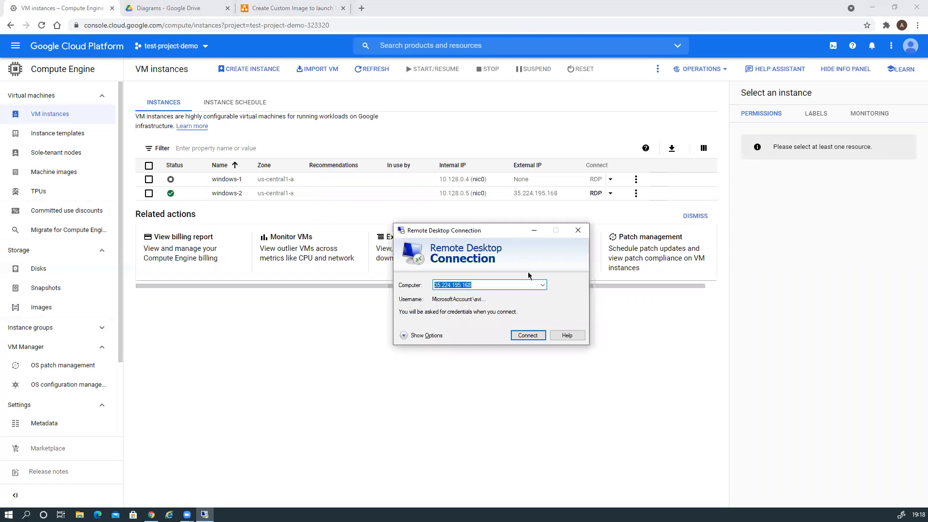
left_click(528, 336)
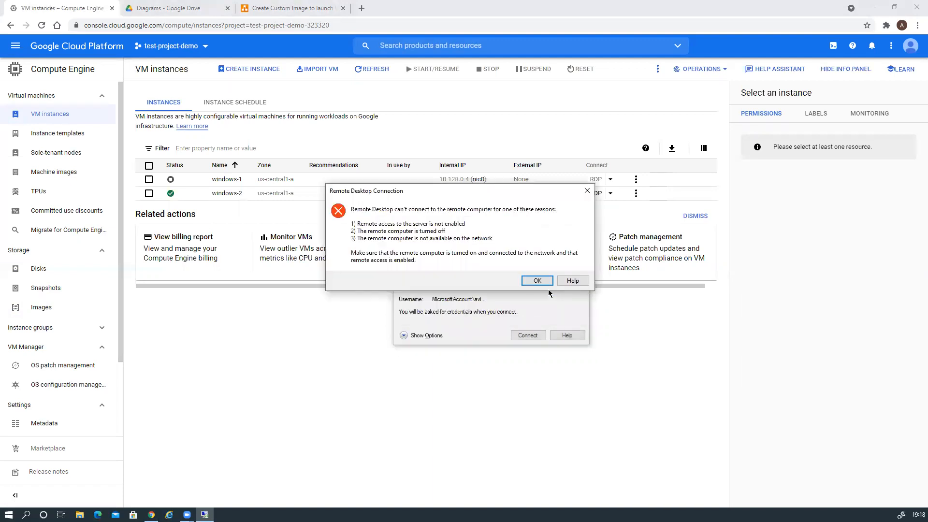
Dismiss the connection failure, close Remote Desktop Connection, and reload the VM instances page
left_click(545, 282)
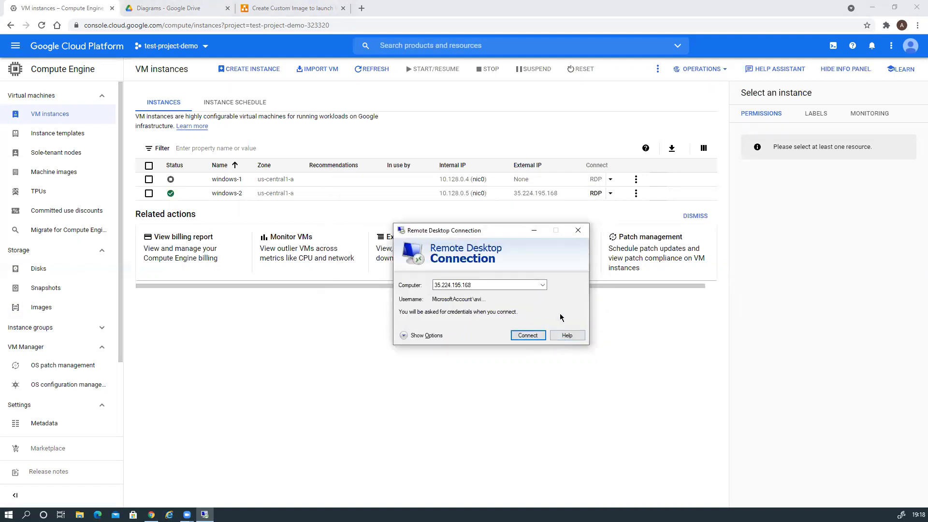
left_click(578, 231)
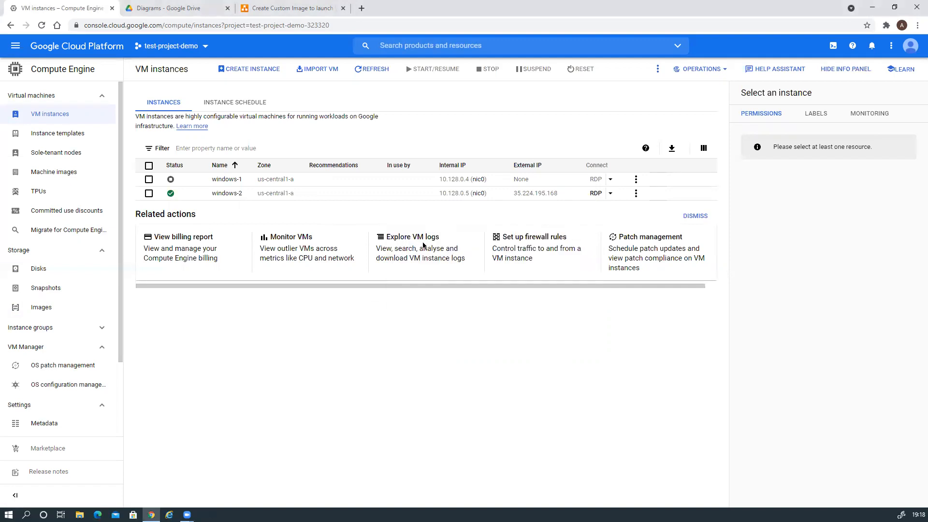
left_click(41, 25)
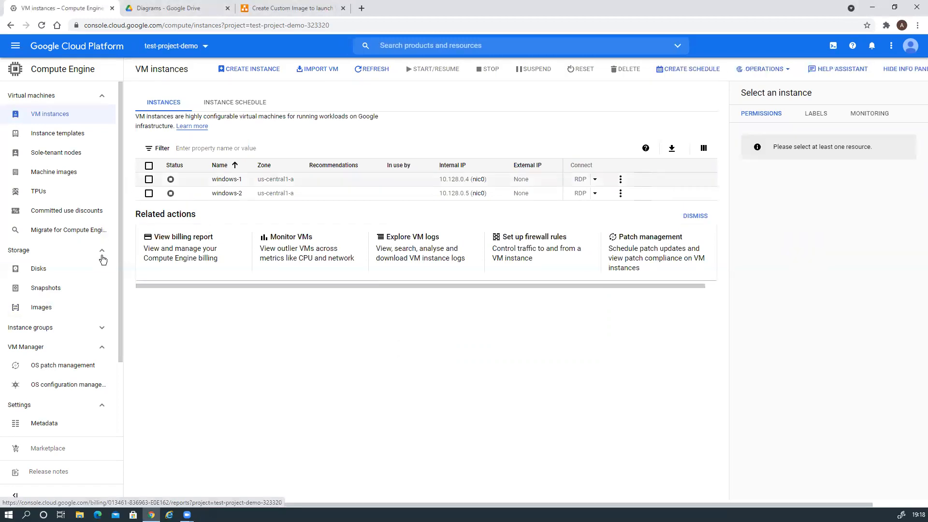
From the Disks list, choose Create image on the windows-2 disk's Actions menu
left_click(47, 274)
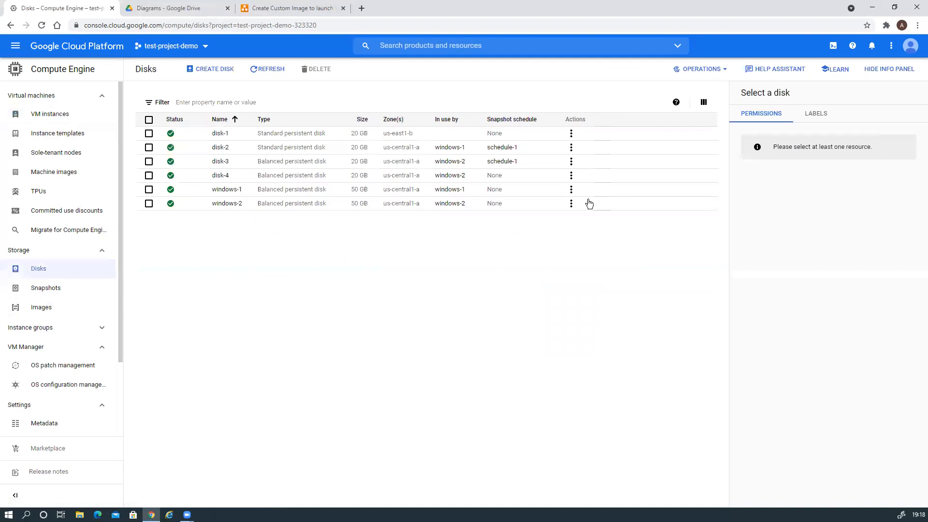
left_click(571, 204)
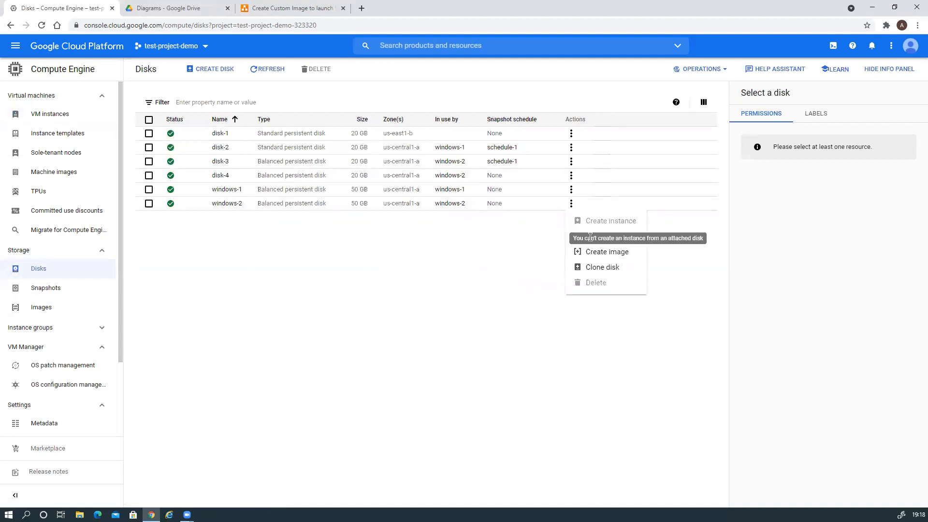
left_click(596, 252)
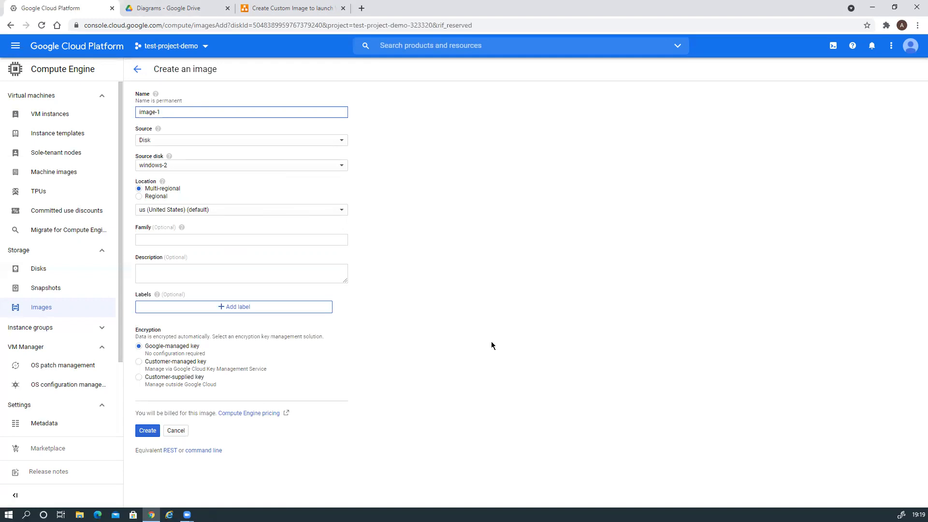
Make image-1 a regional us-central1 image with label image-1: windows-2 and create it
left_click(139, 196)
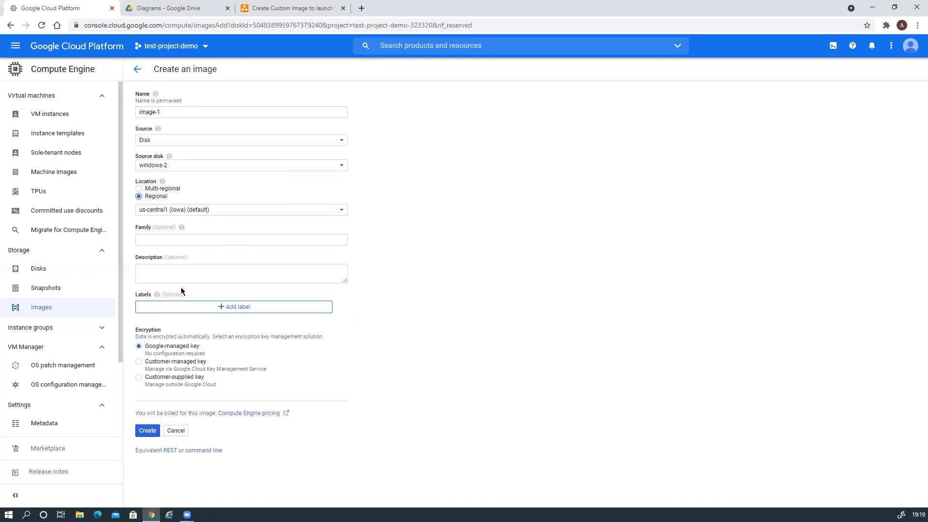
left_click(220, 308)
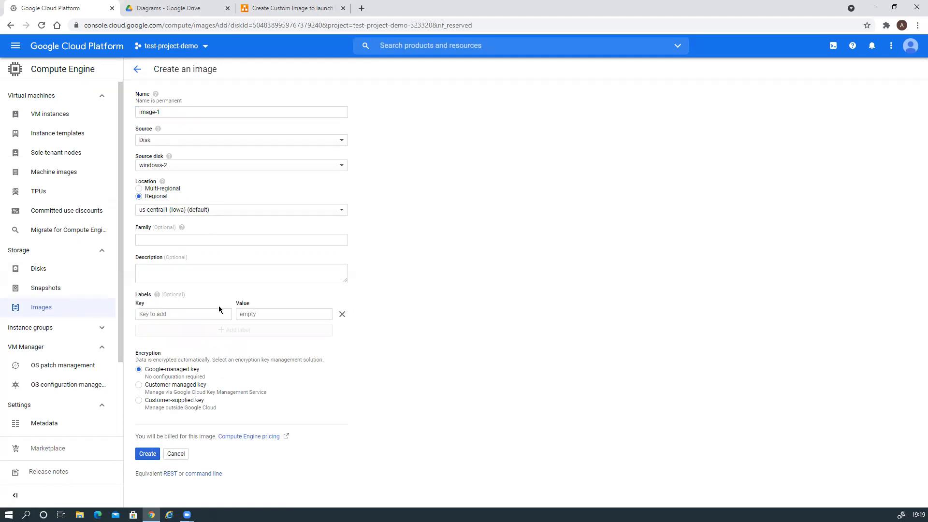
type("ima")
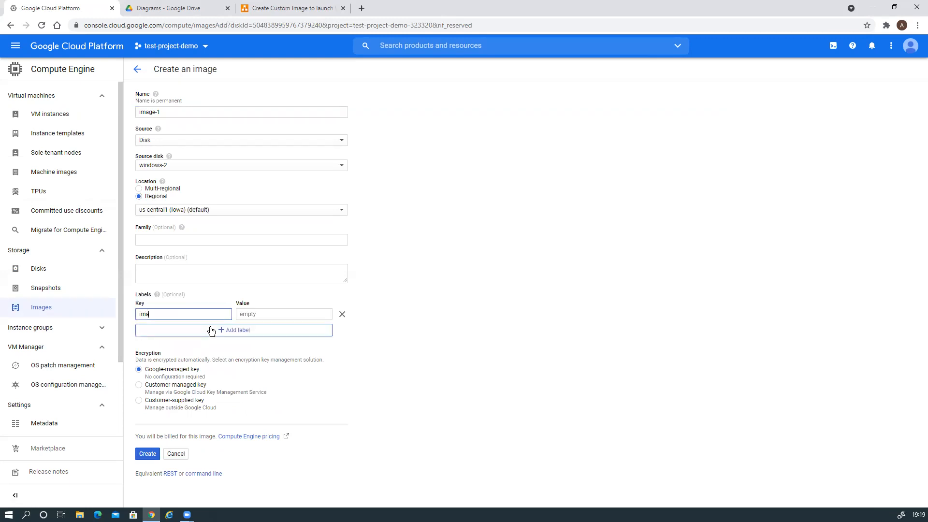
type("ge-1")
key("Tab")
type("windows")
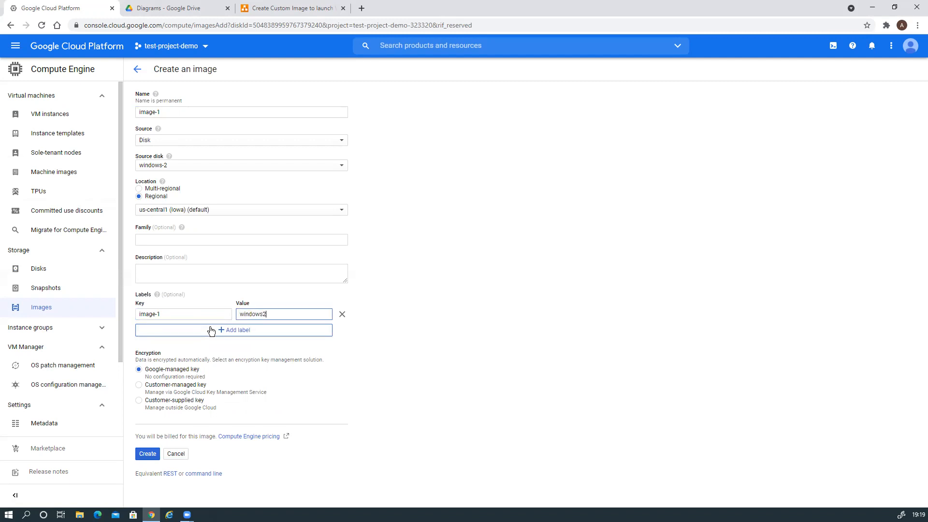
type("-2")
left_click(148, 454)
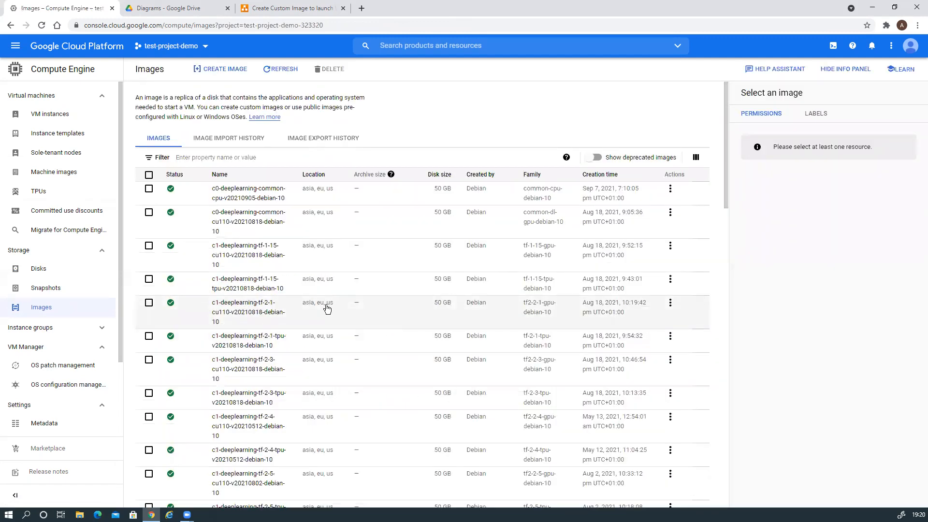
Scroll through the Images list and page forward twice
scroll(348, 316, "down", 7)
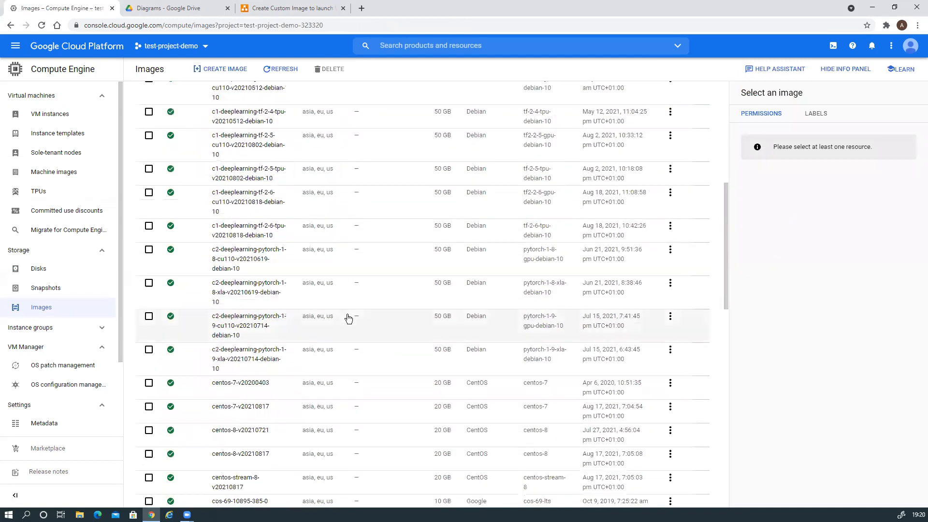
scroll(348, 318, "down", 15)
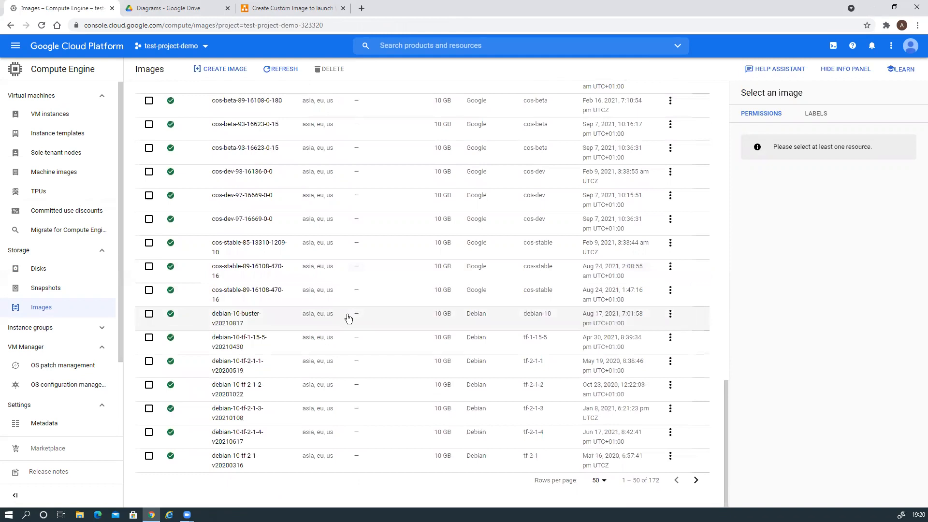
scroll(348, 318, "up", 12)
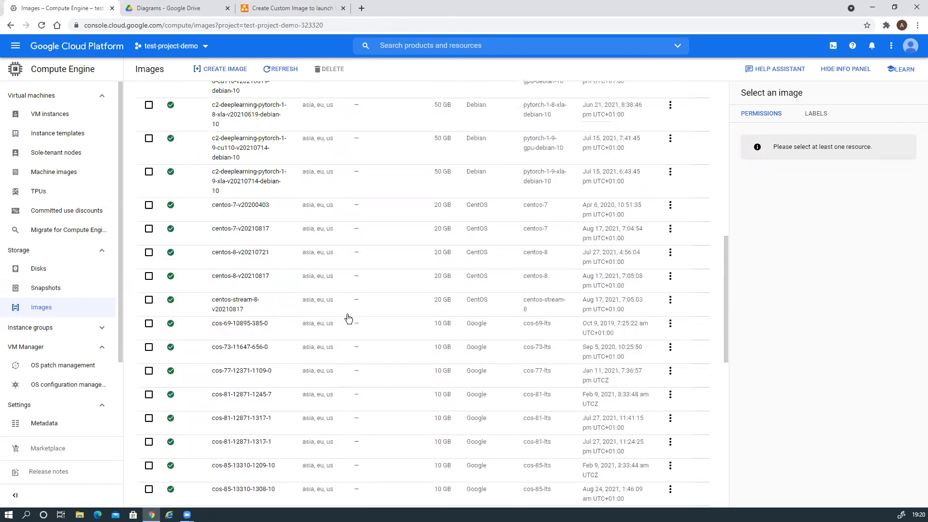
scroll(348, 318, "up", 6)
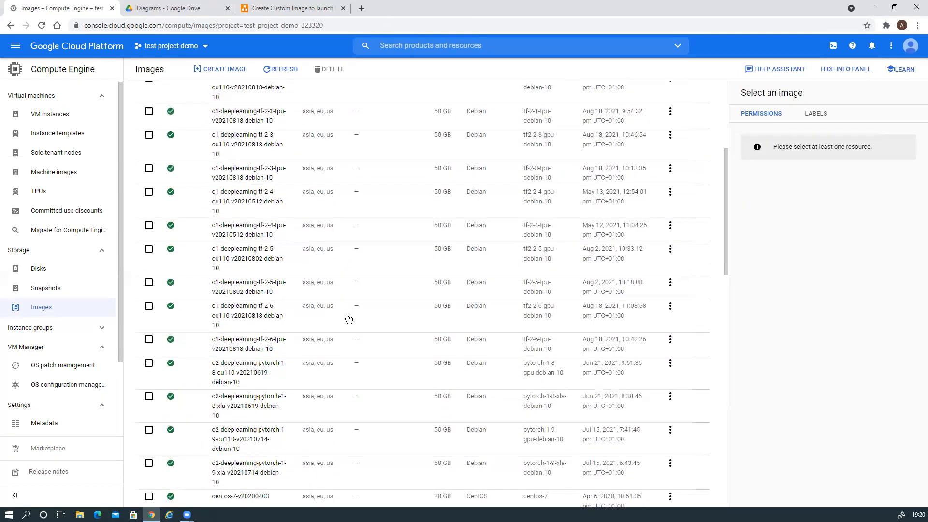
scroll(348, 318, "up", 4)
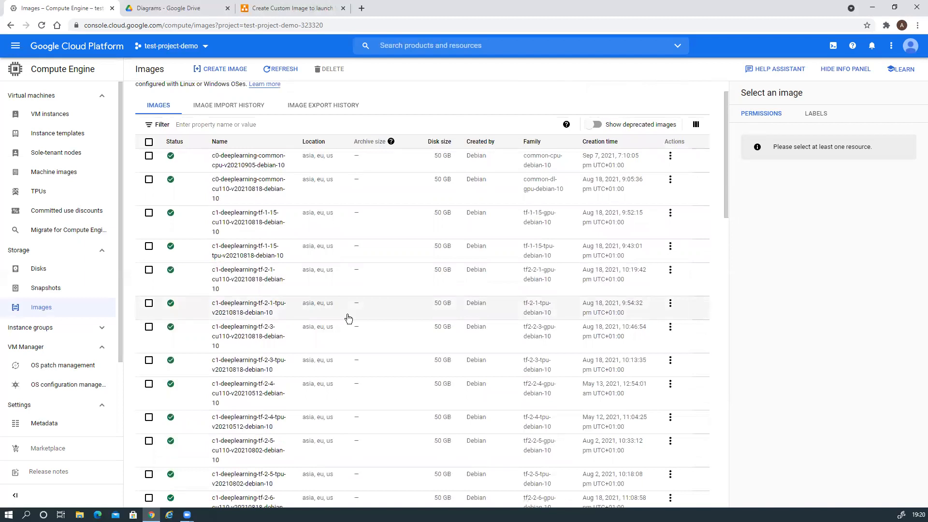
scroll(348, 318, "down", 10)
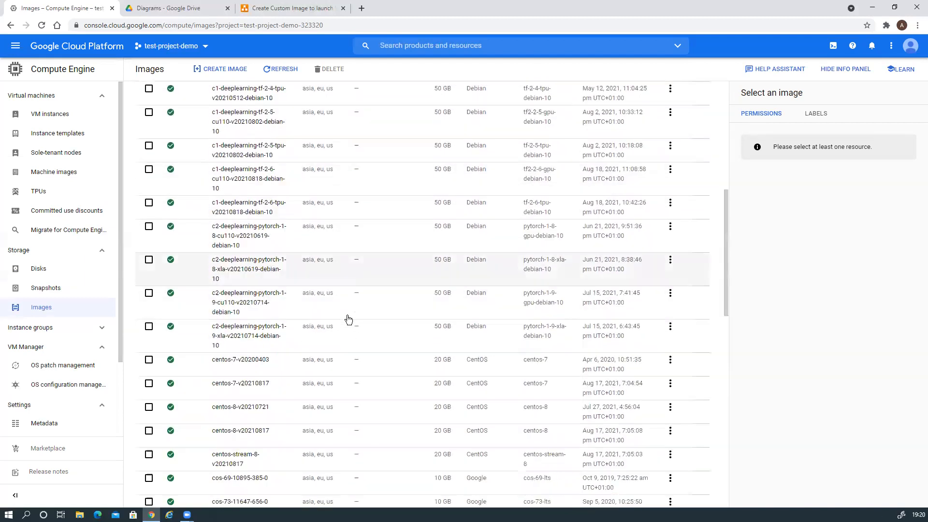
scroll(348, 318, "down", 10)
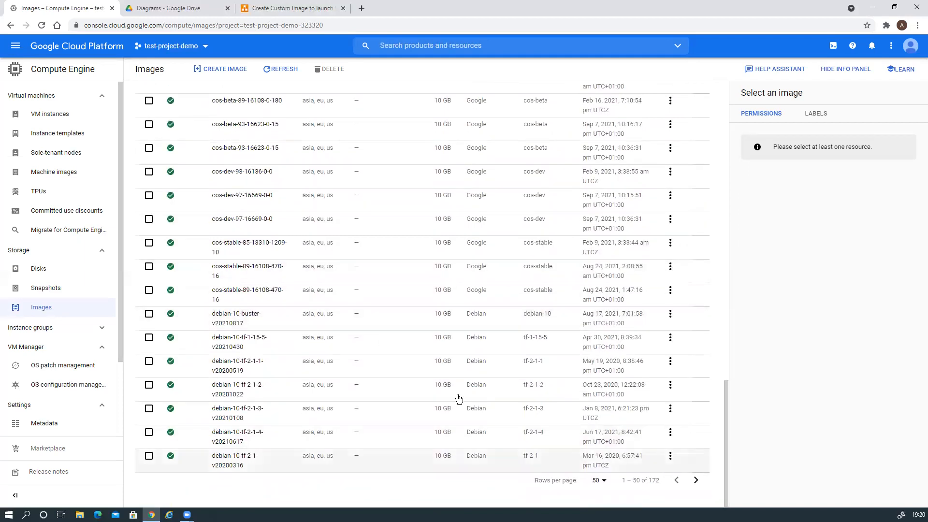
scroll(346, 337, "up", 15)
scroll(345, 338, "up", 6)
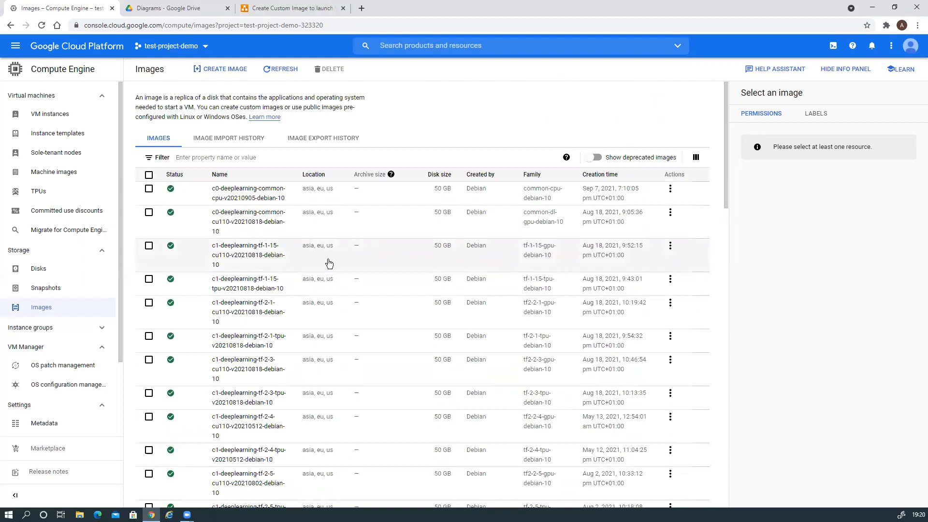
scroll(329, 263, "down", 15)
scroll(329, 263, "down", 7)
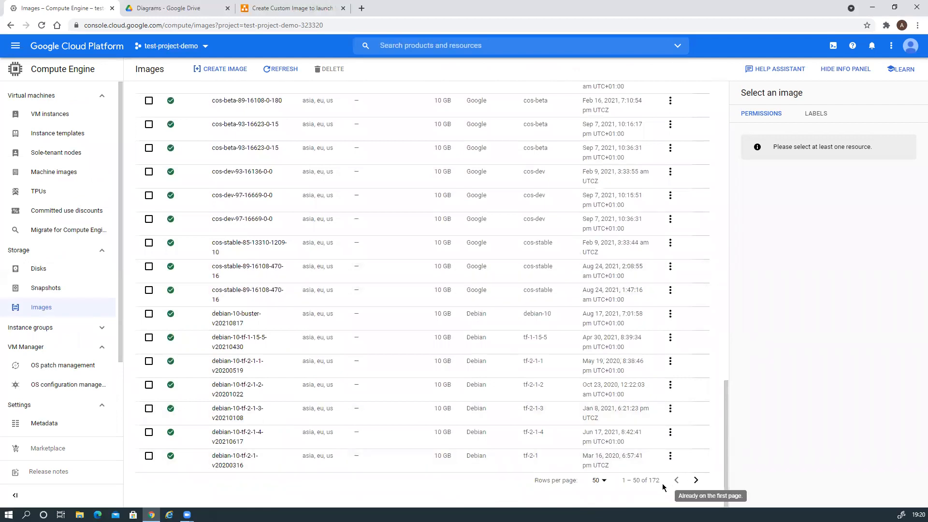
left_click(696, 481)
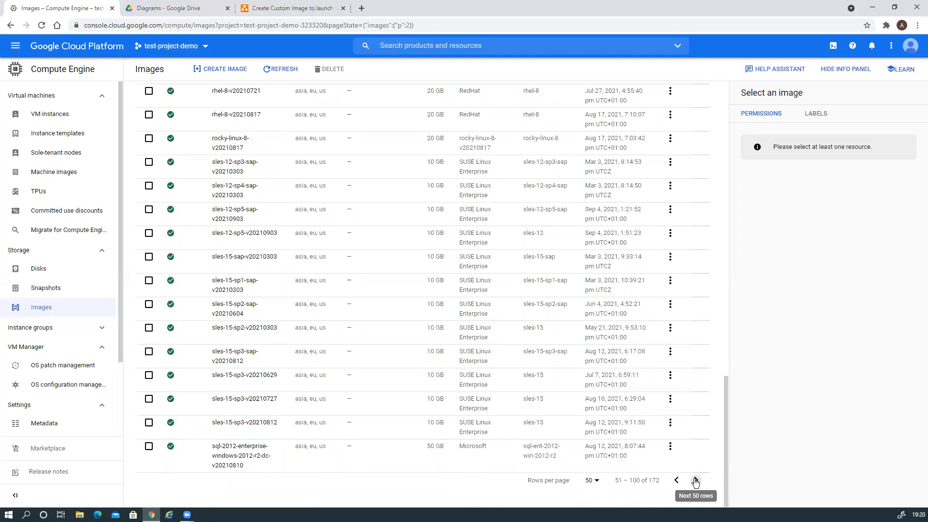
left_click(696, 481)
scroll(434, 303, "up", 20)
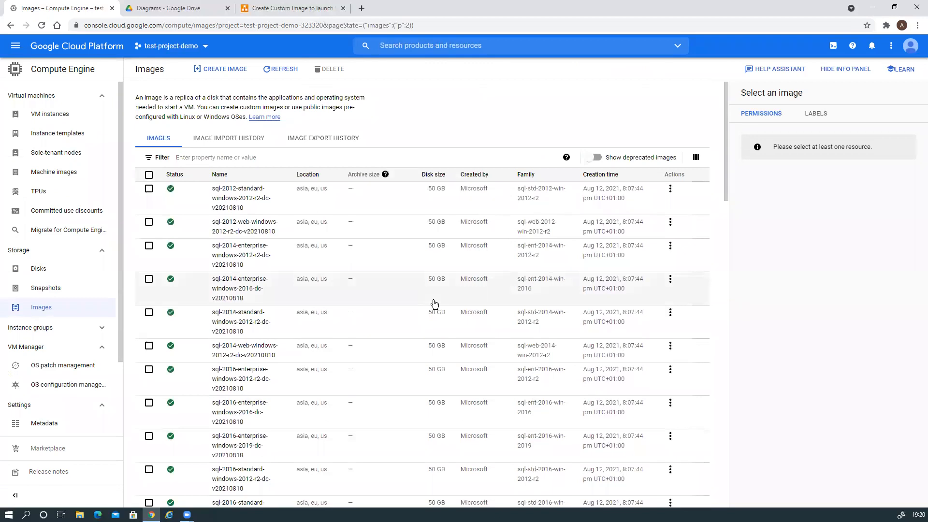
scroll(435, 303, "down", 20)
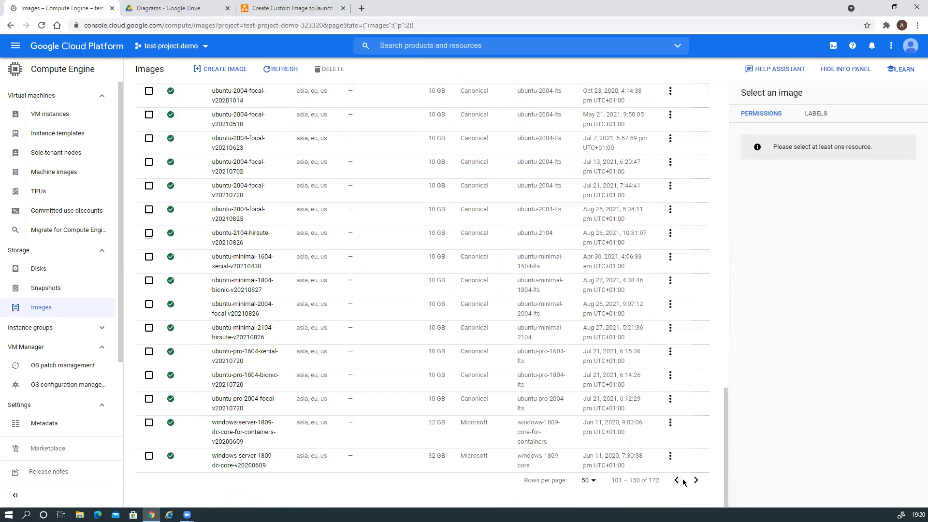
Set Rows per page to 200 and scroll through all 172 images on one page
left_click(589, 480)
left_click(583, 475)
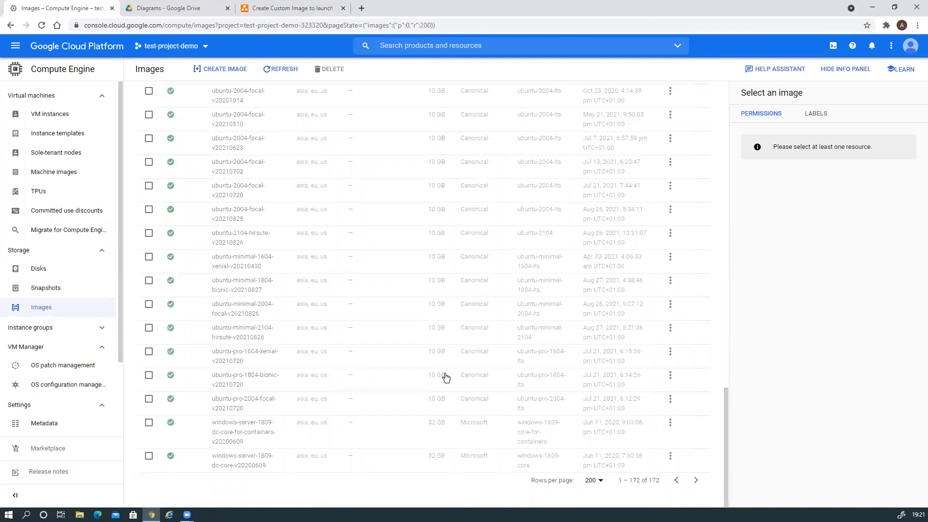
scroll(449, 382, "up", 20)
scroll(456, 389, "down", 5)
scroll(459, 391, "down", 20)
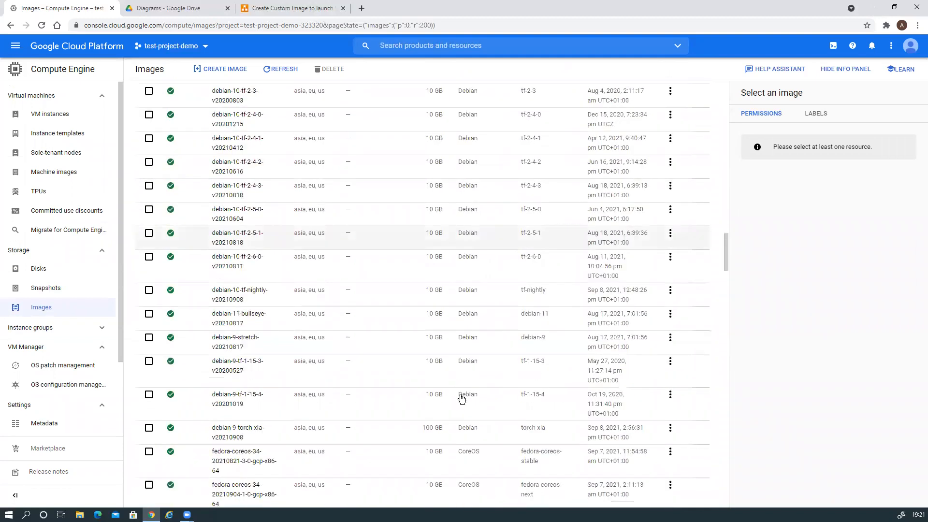
scroll(462, 399, "down", 1)
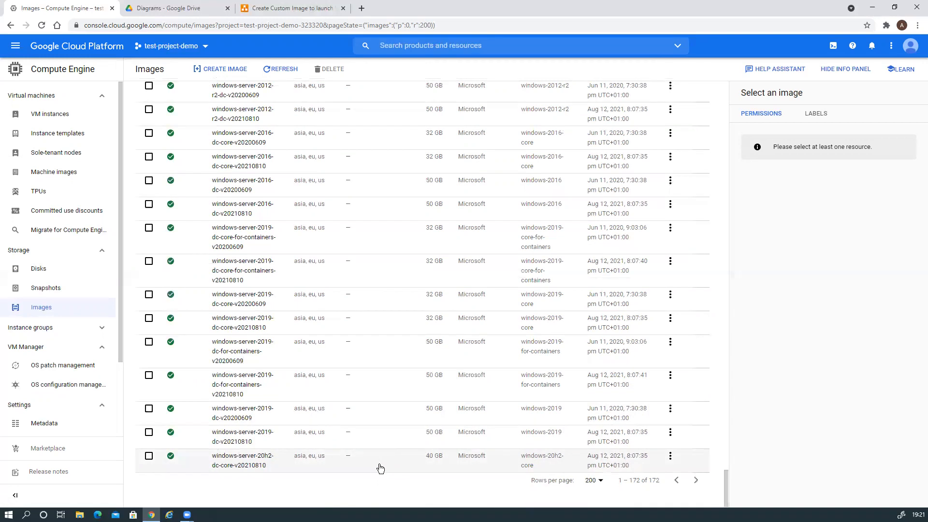
scroll(354, 447, "up", 5)
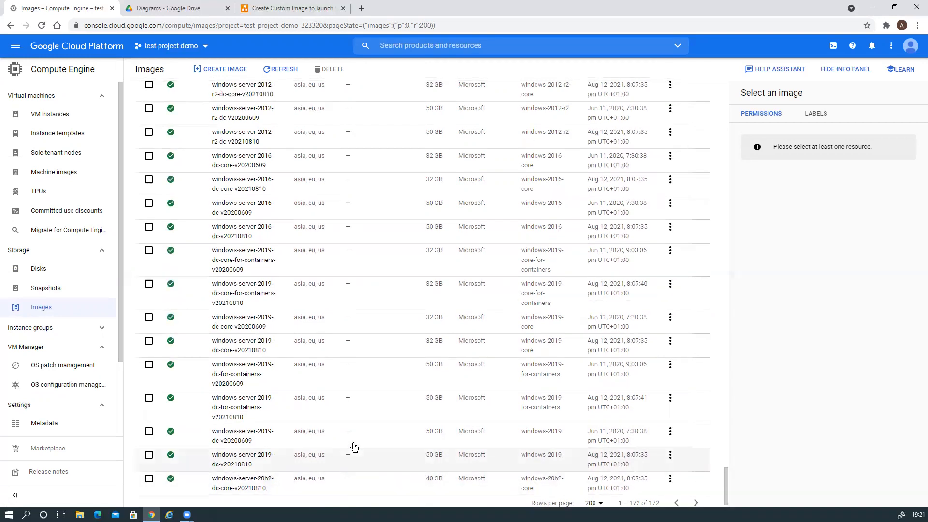
scroll(355, 447, "up", 15)
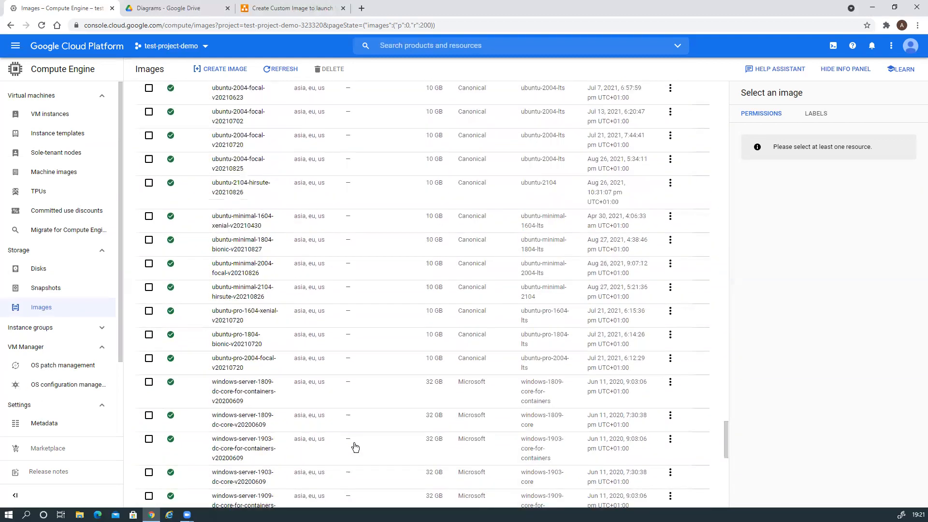
scroll(355, 447, "up", 15)
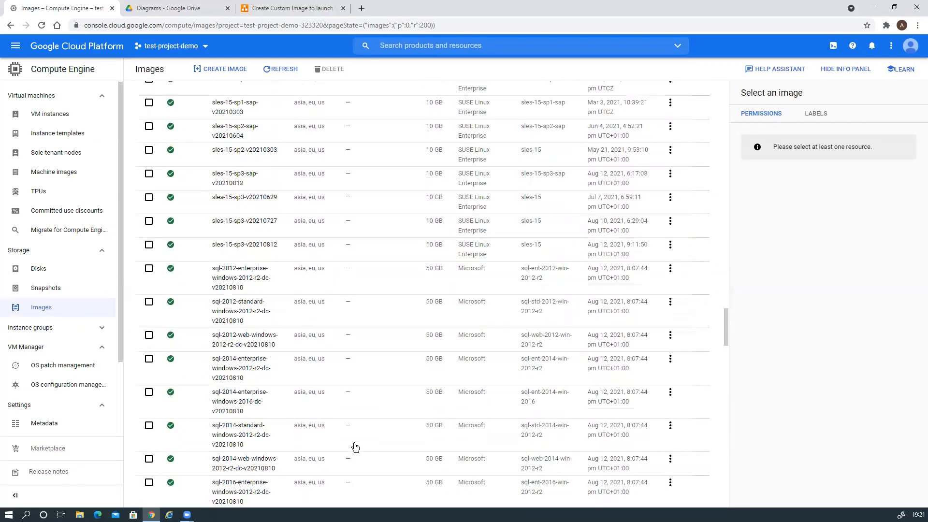
scroll(356, 447, "up", 10)
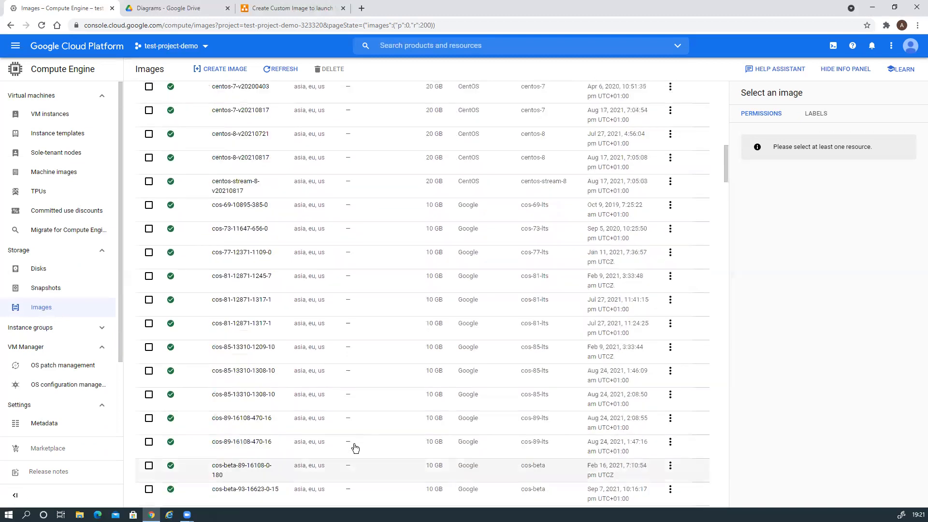
scroll(355, 447, "down", 15)
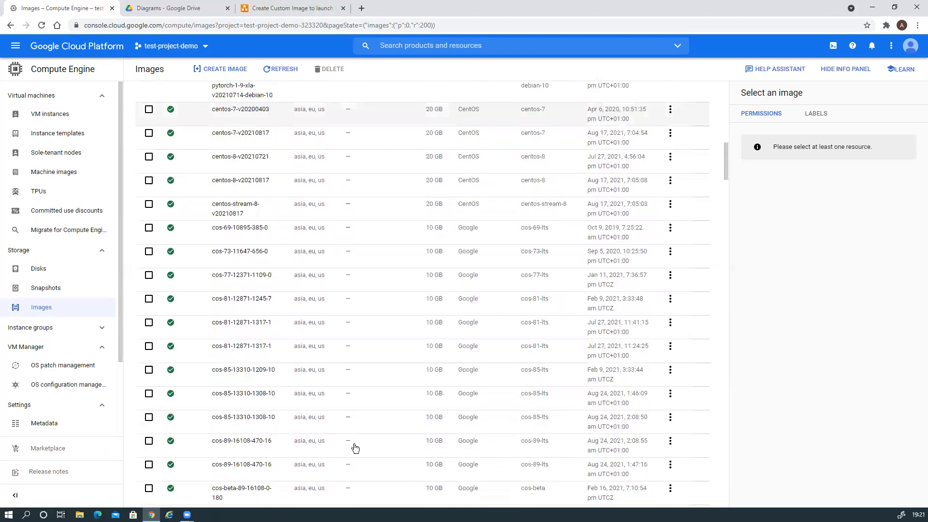
scroll(356, 449, "down", 12)
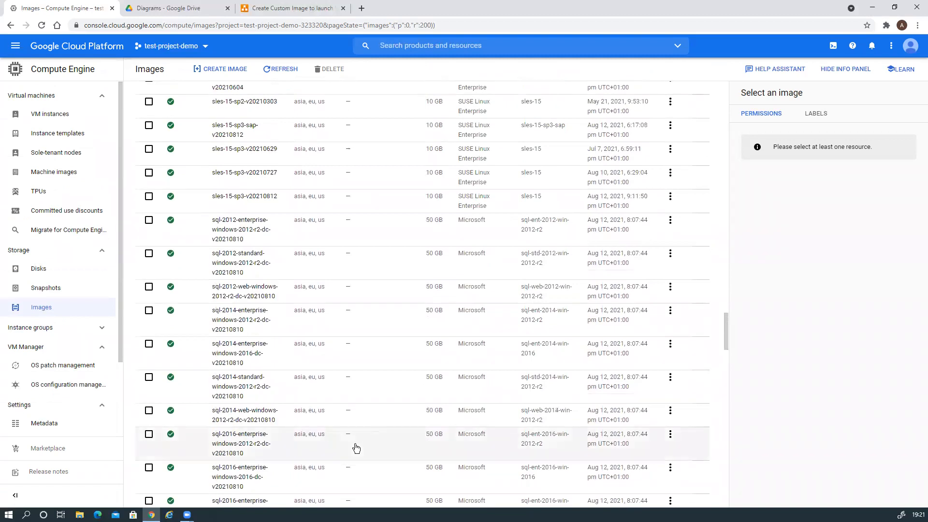
scroll(357, 449, "down", 15)
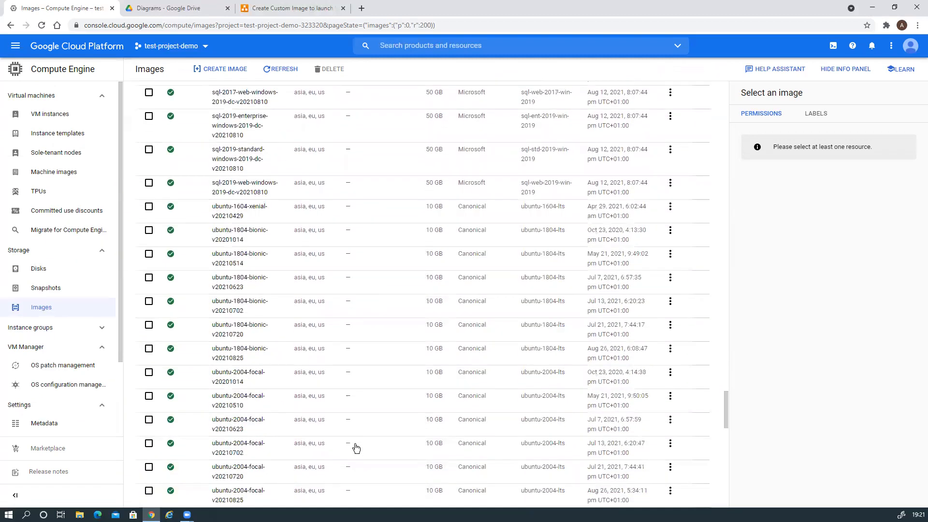
scroll(356, 449, "down", 7)
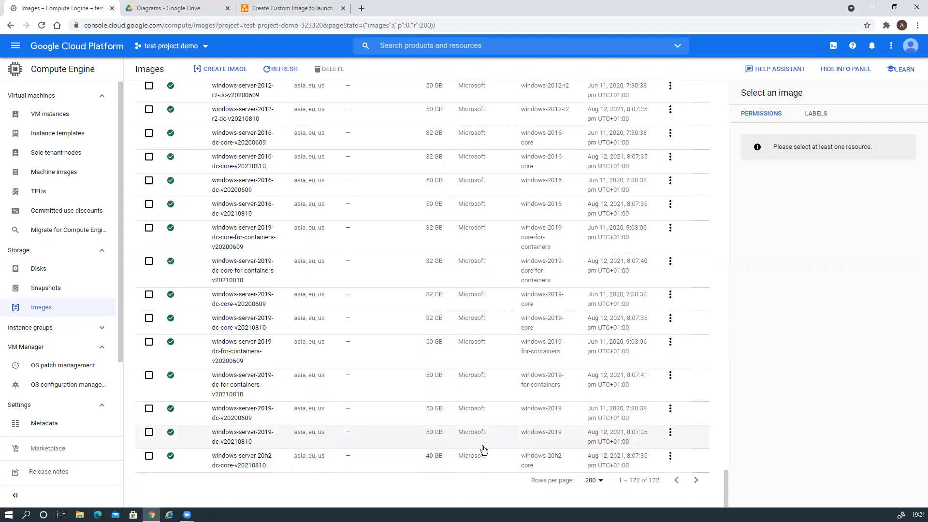
scroll(483, 450, "up", 5)
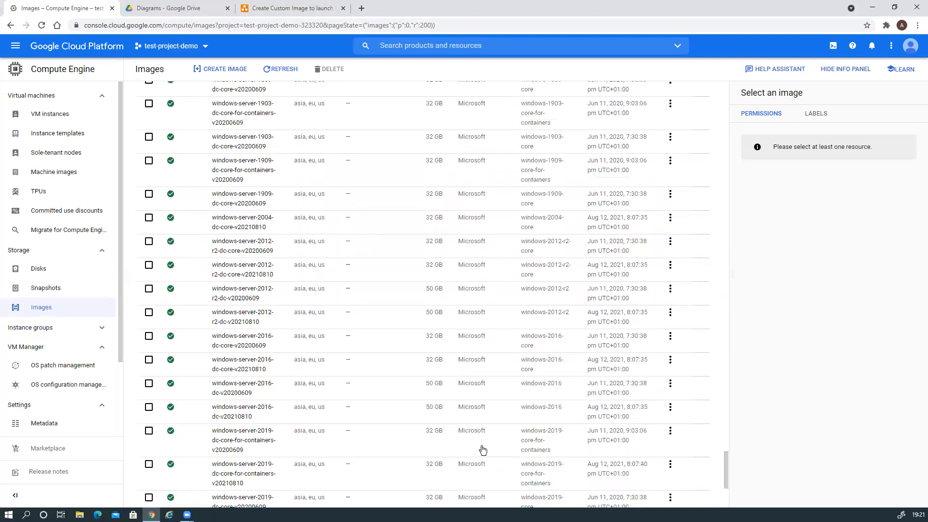
scroll(483, 449, "up", 15)
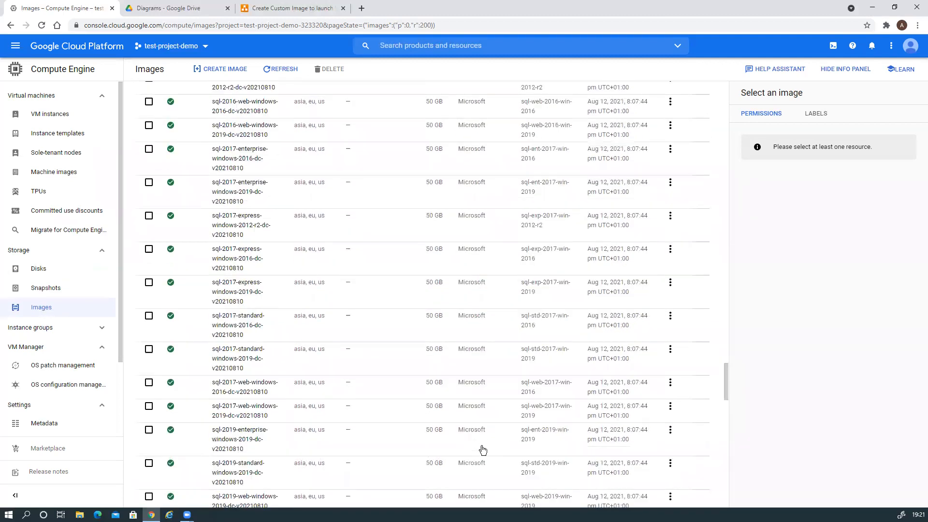
scroll(484, 449, "up", 15)
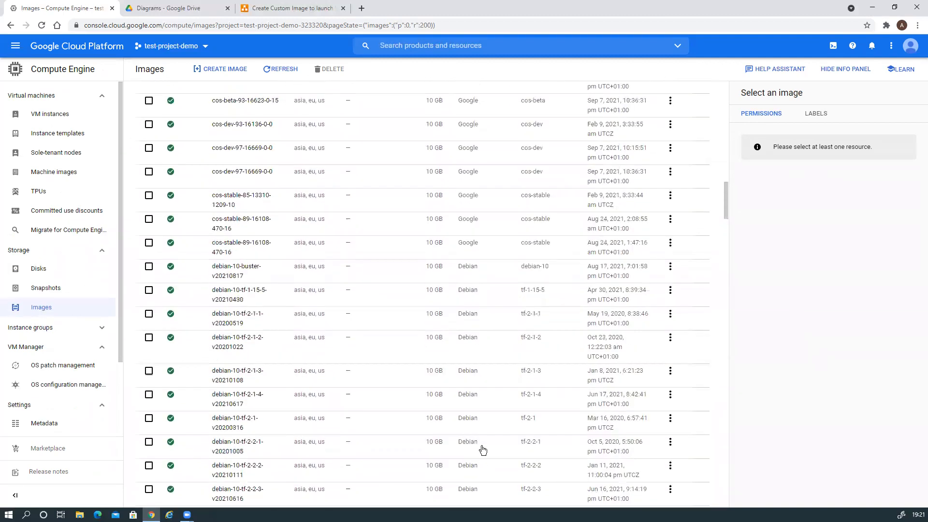
scroll(482, 449, "up", 10)
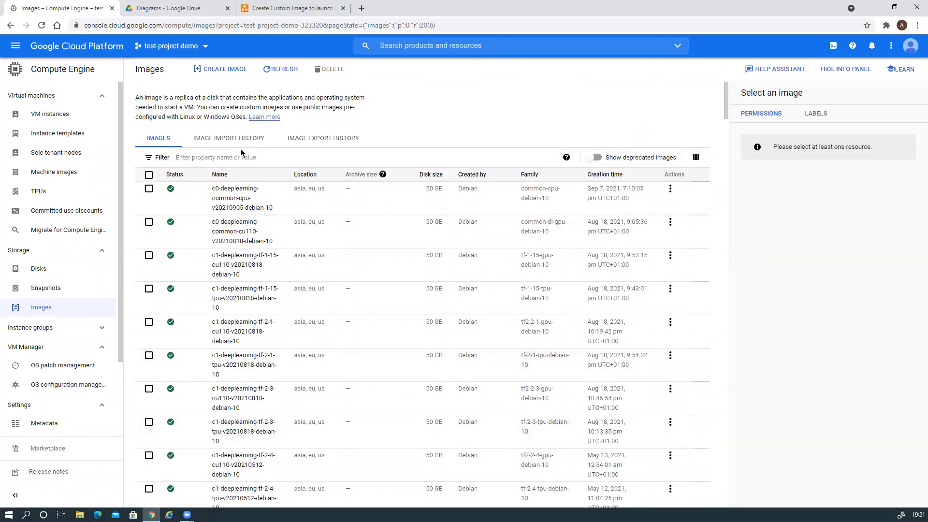
Glance at the Image import and export history, then refresh the Images tab to list image-1
left_click(228, 139)
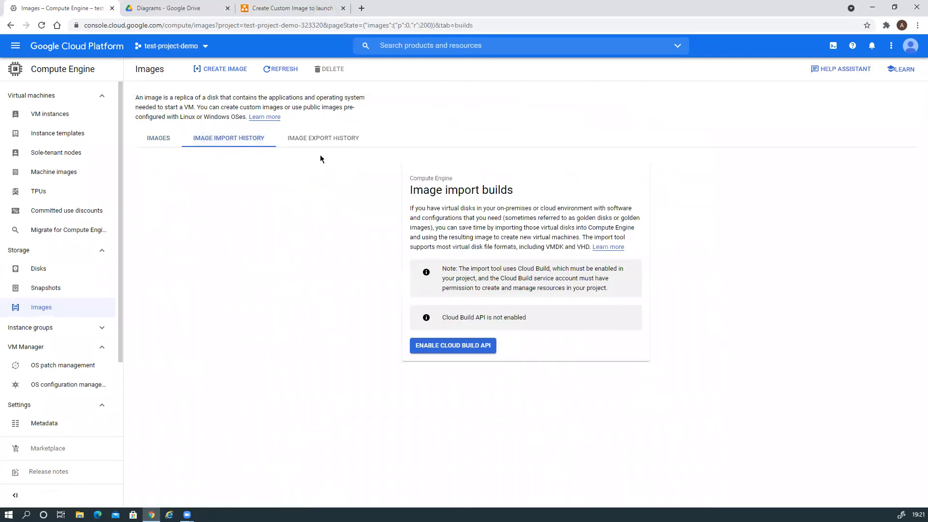
left_click(324, 139)
left_click(161, 140)
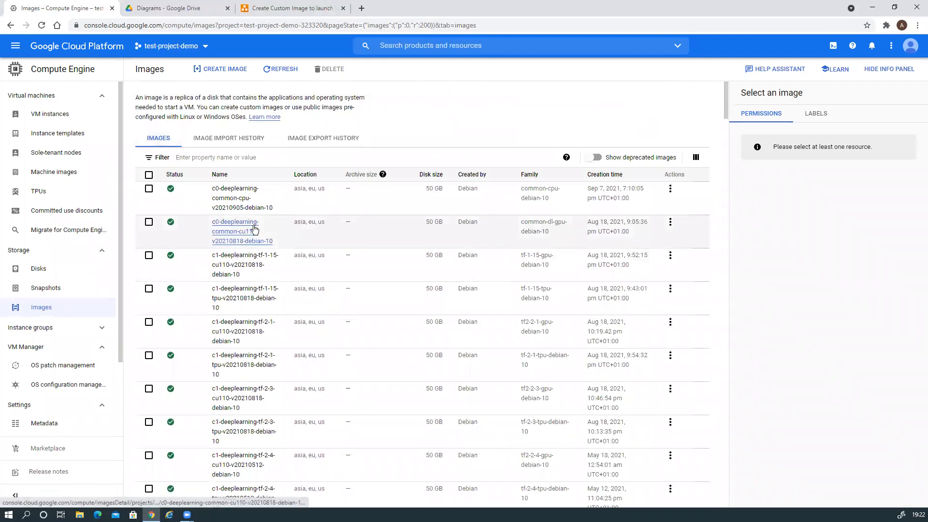
left_click(289, 72)
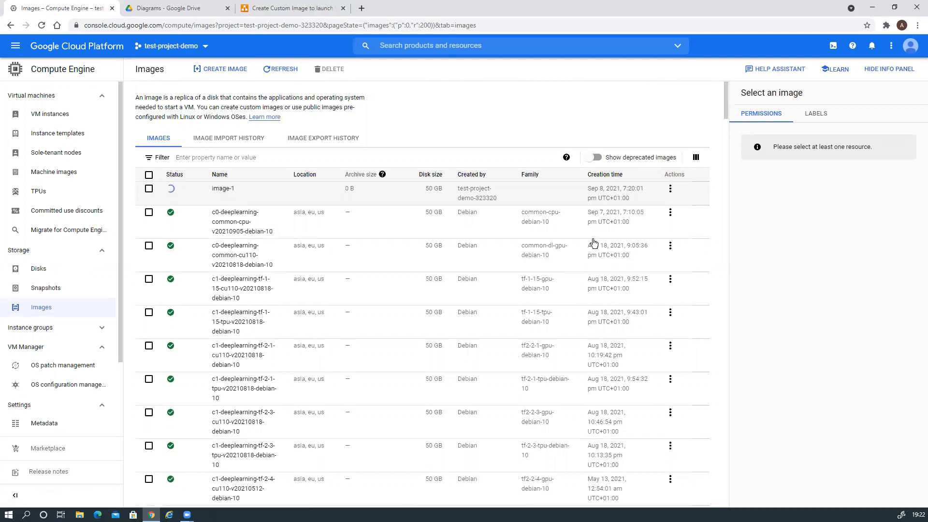
Check the notifications to confirm image-1 is ready, 8.82 GB in us-central1, glancing at the diagrams.net tab
left_click(854, 49)
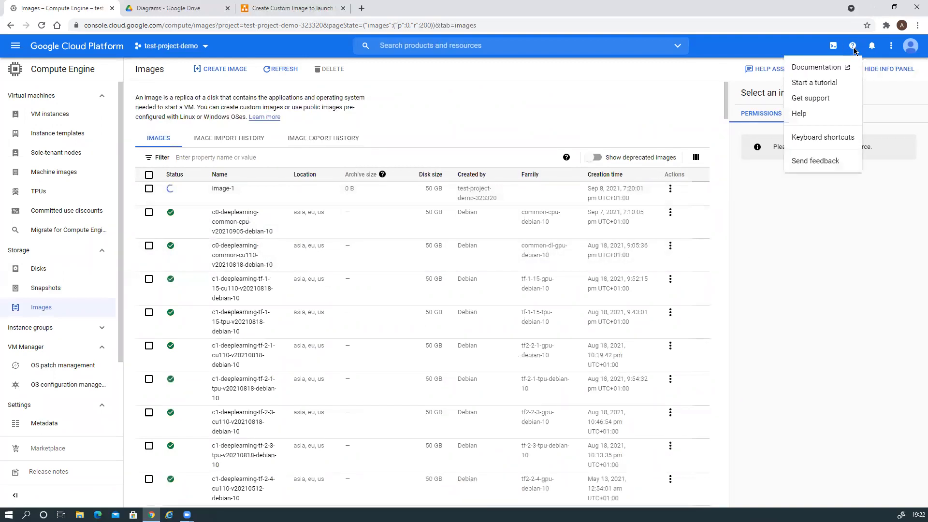
left_click(876, 94)
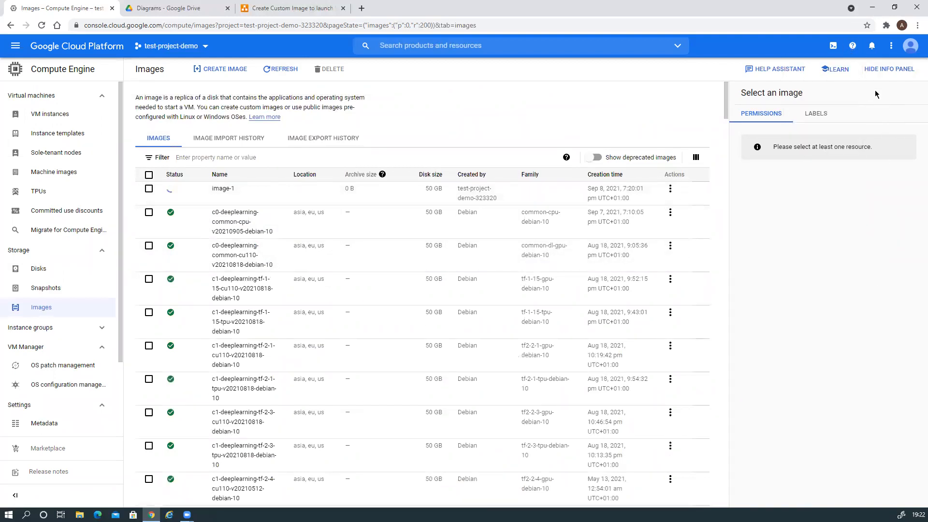
left_click(872, 46)
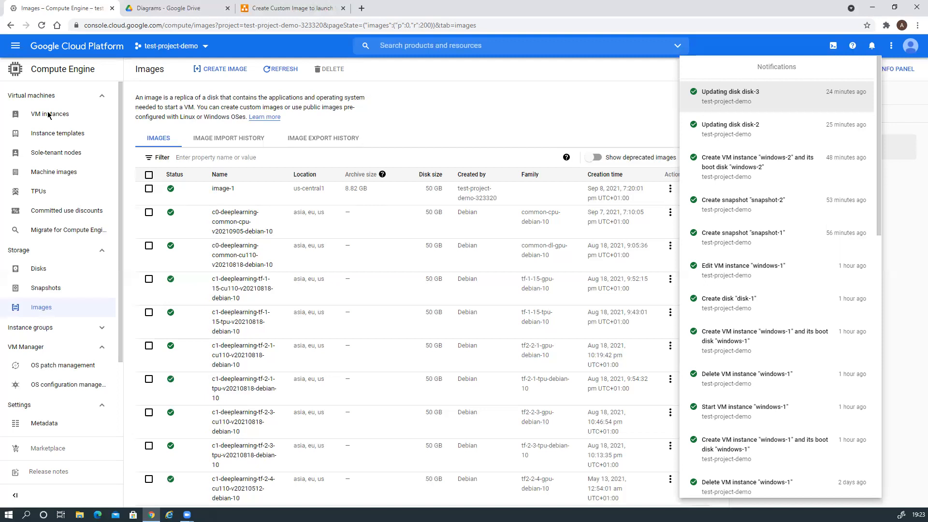
left_click(303, 6)
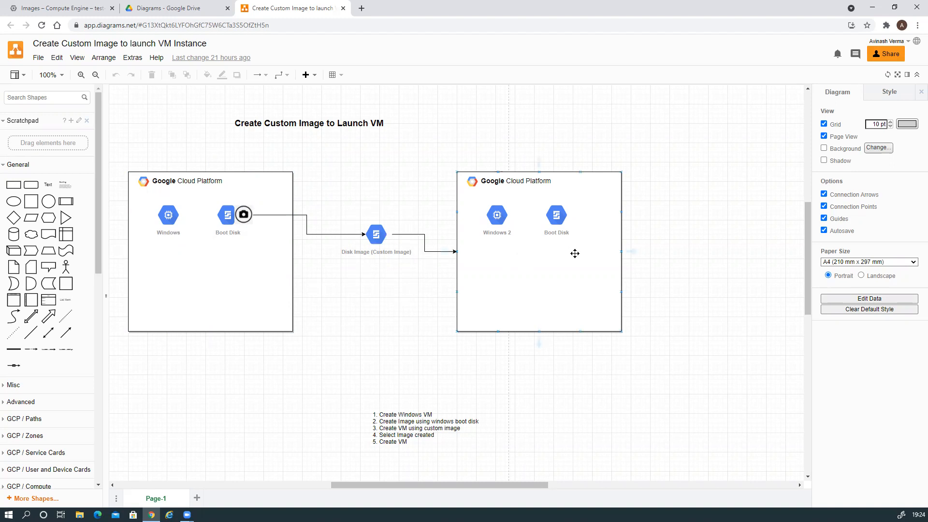
left_click(88, 8)
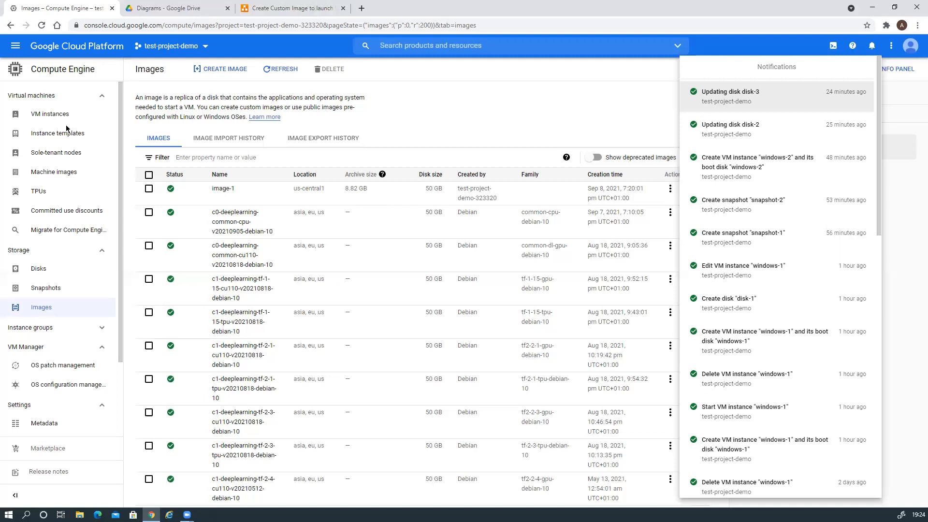
Close notifications, go to VM instances, and start a new instance named windows-3
left_click(52, 115)
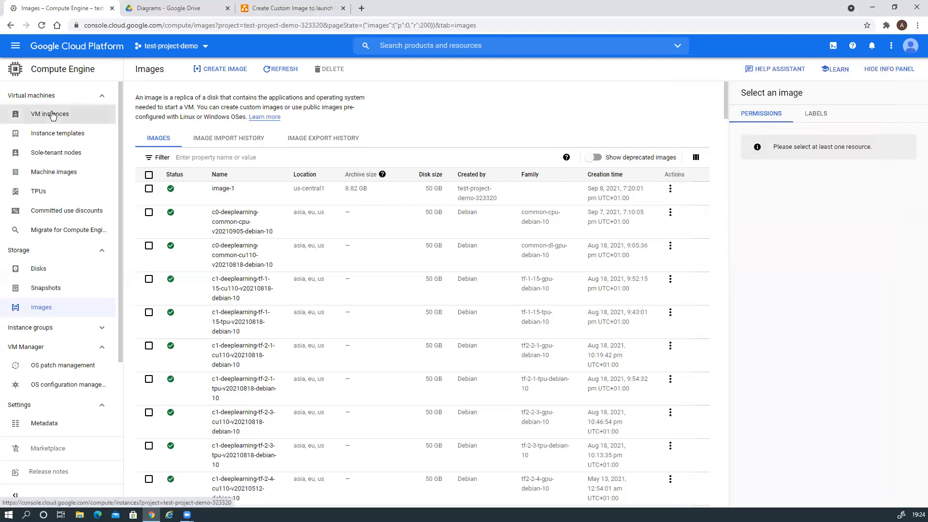
left_click(52, 117)
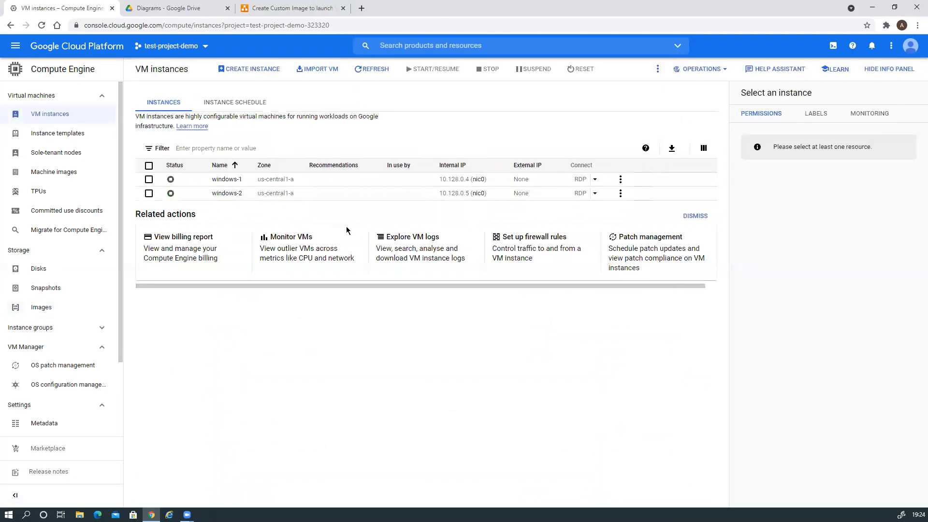
left_click(252, 70)
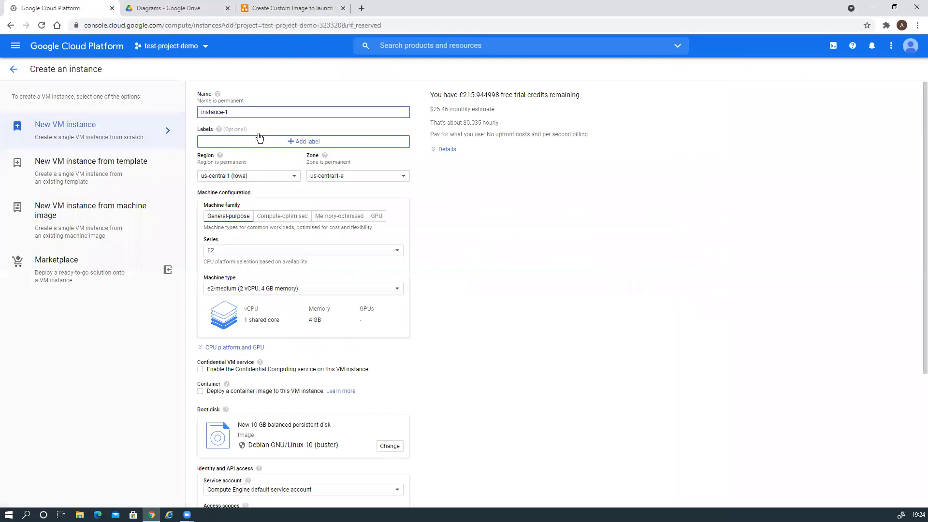
left_click_drag(231, 112, 183, 116)
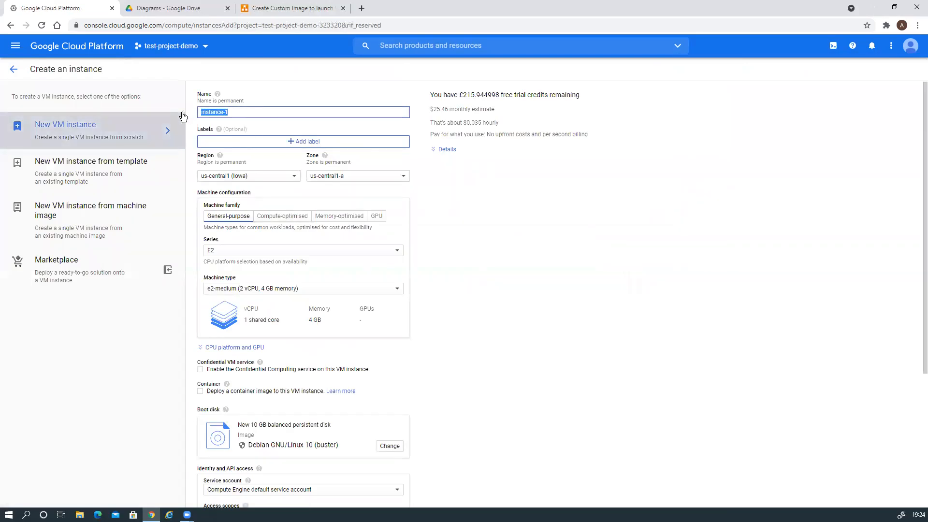
type("windows")
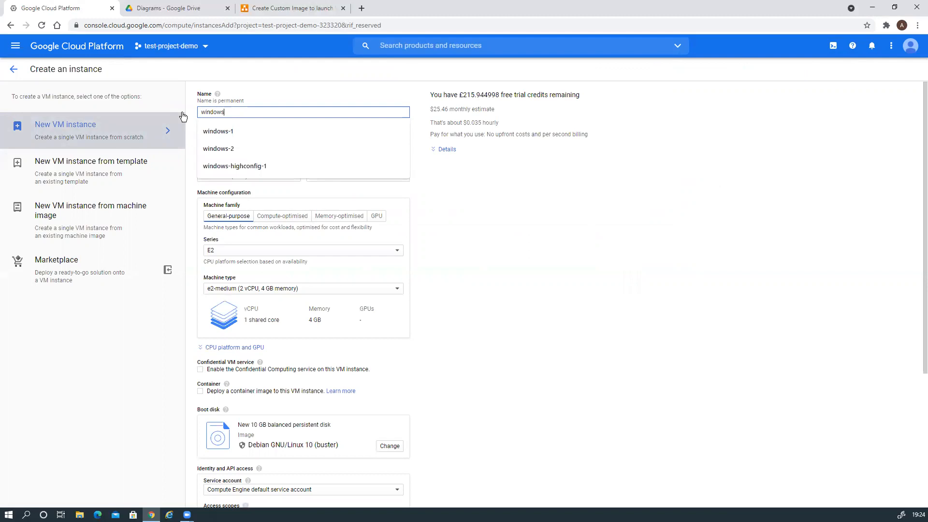
type("-3")
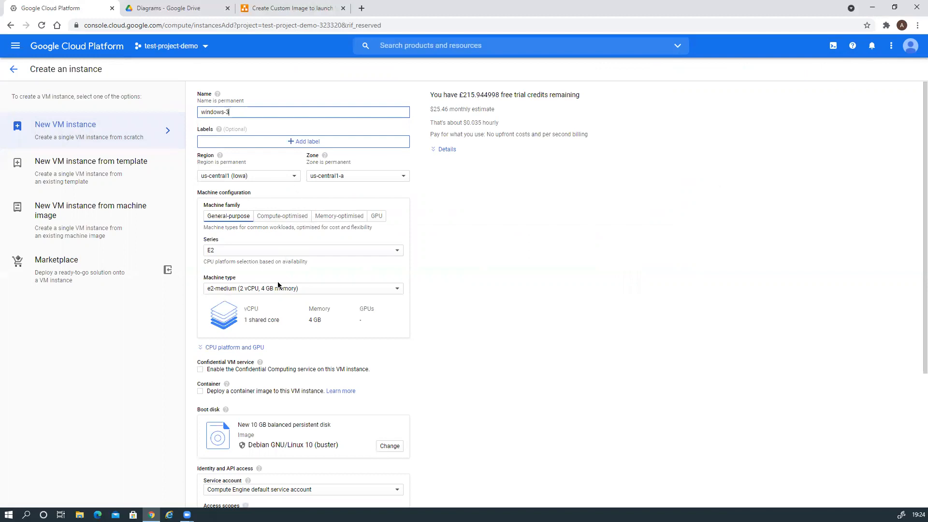
scroll(430, 377, "down", 2)
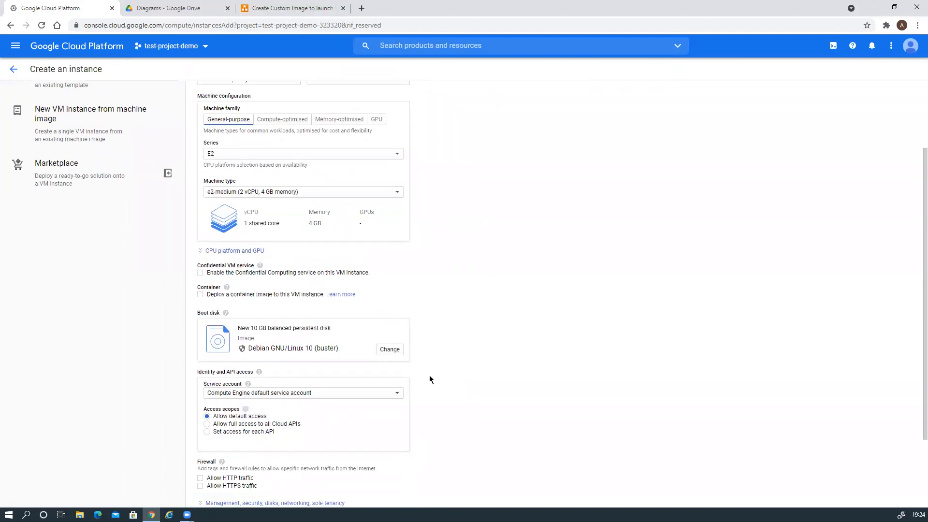
Set the boot disk to custom image image-1 from test-project-demo on a 50 GB balanced disk
left_click(389, 349)
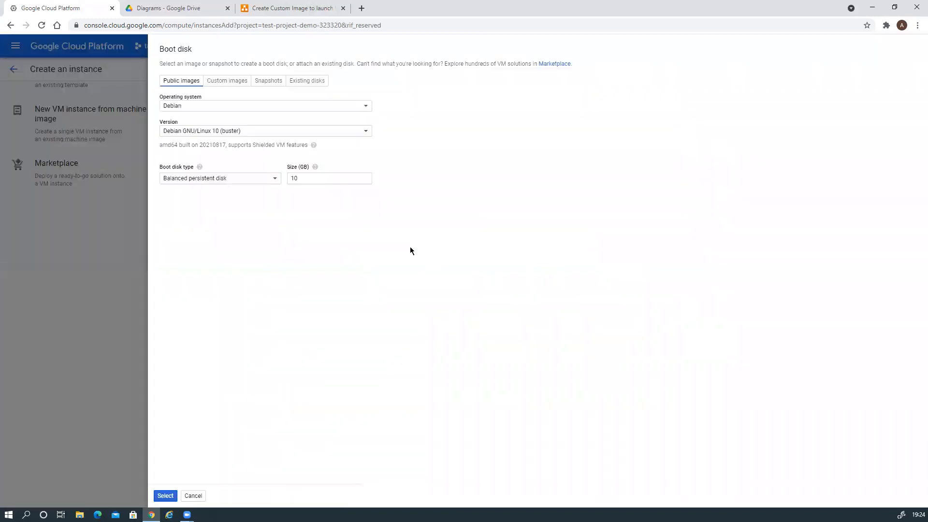
left_click(226, 82)
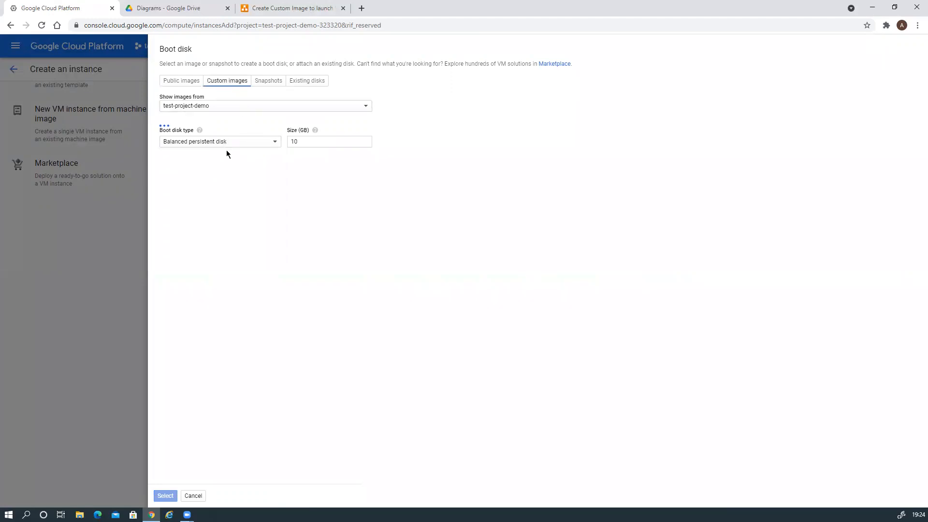
left_click(259, 110)
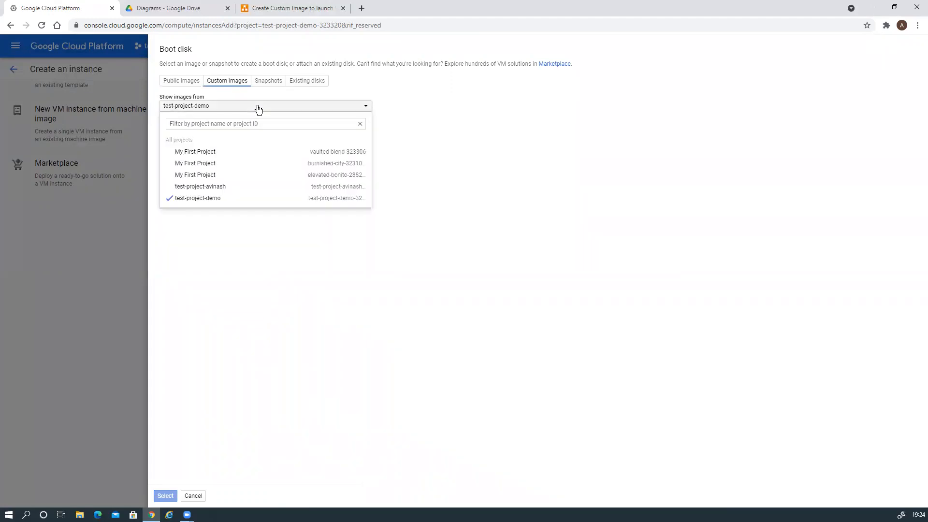
left_click(387, 139)
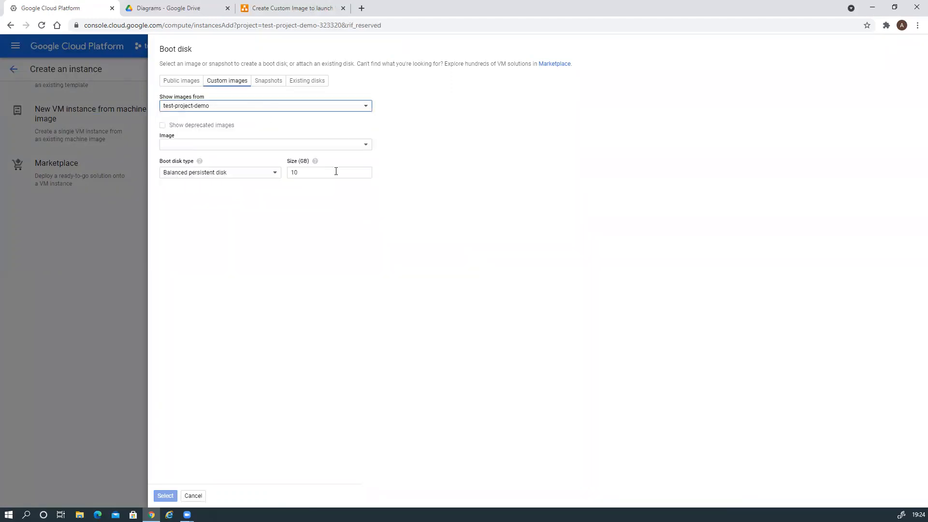
left_click(301, 148)
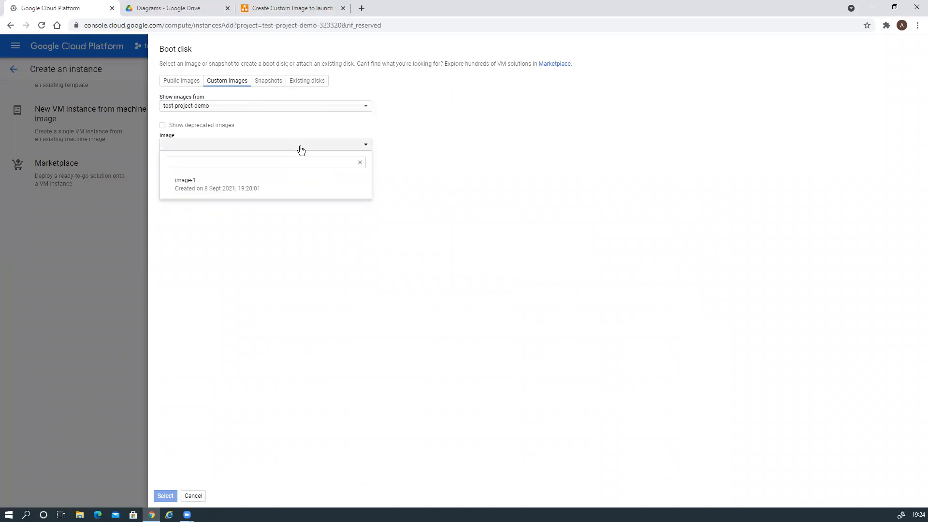
left_click(203, 190)
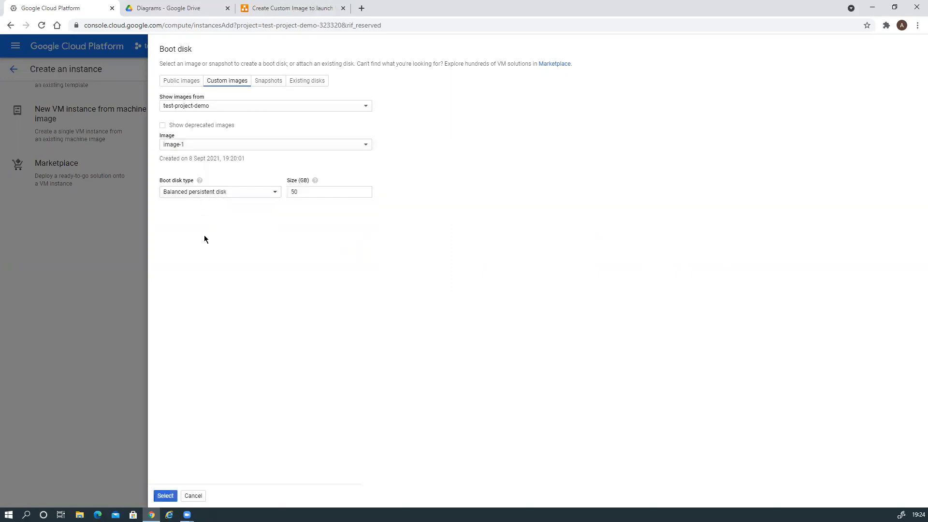
left_click(166, 496)
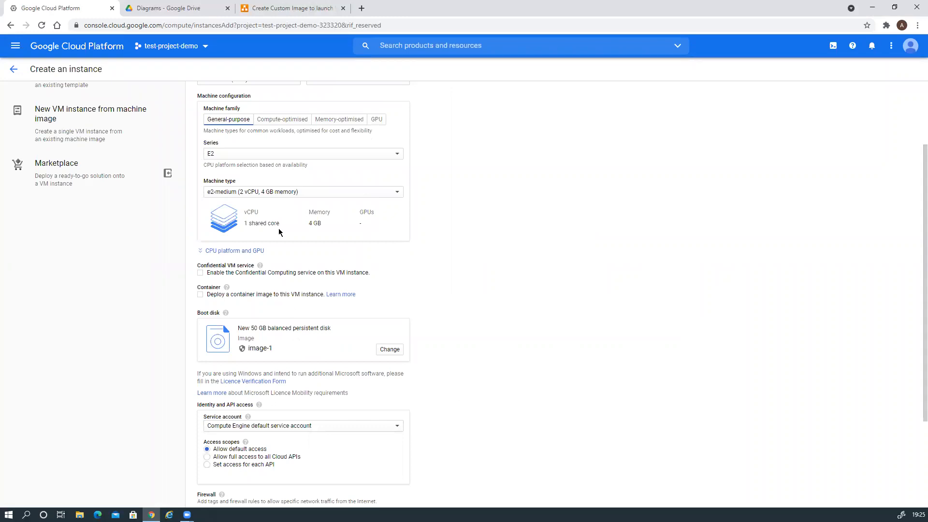
Set the machine to the N2 series, type n2-standard-4 (4 vCPU, 16 GB)
left_click(290, 154)
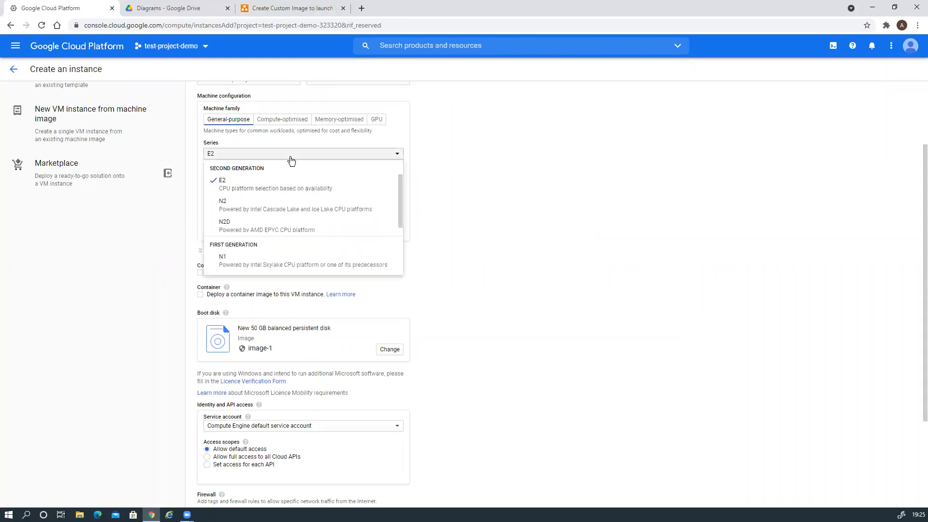
left_click(246, 207)
left_click(290, 194)
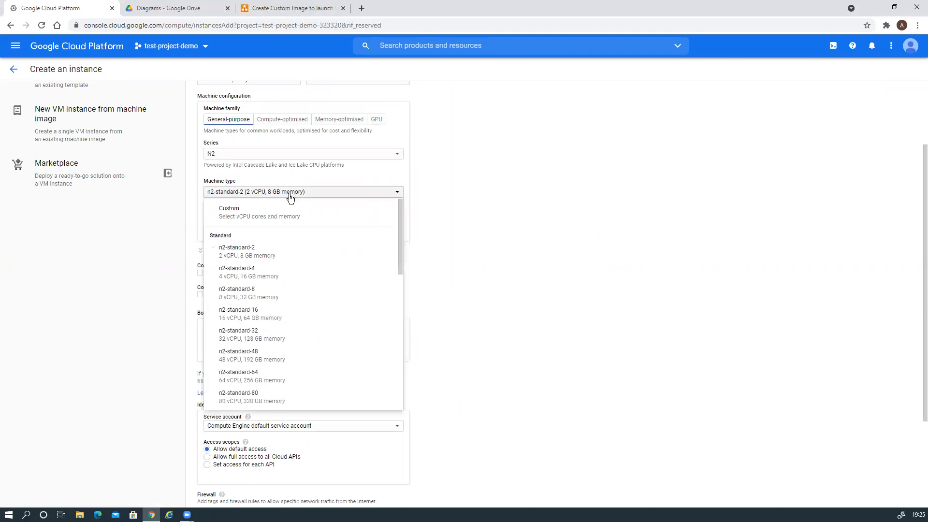
left_click(254, 275)
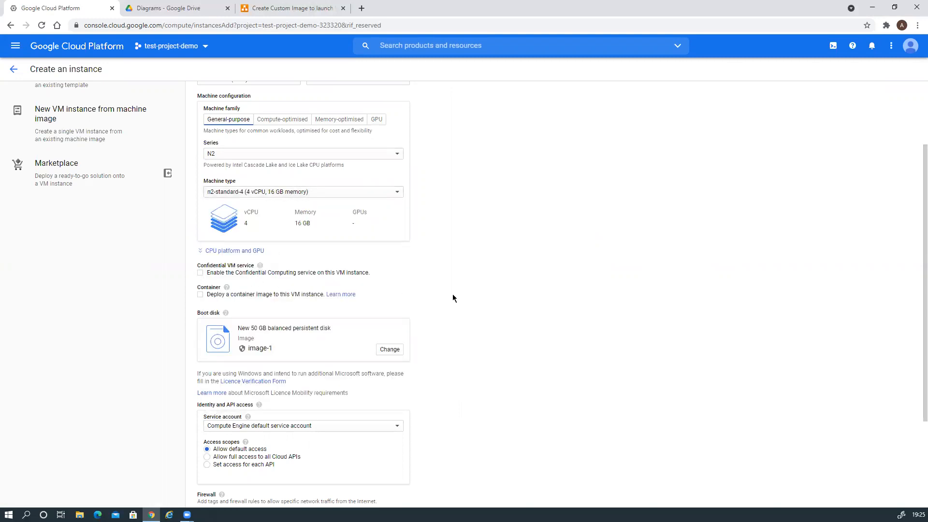
Allow HTTP and HTTPS traffic and create the windows-3 instance
scroll(454, 295, "down", 2)
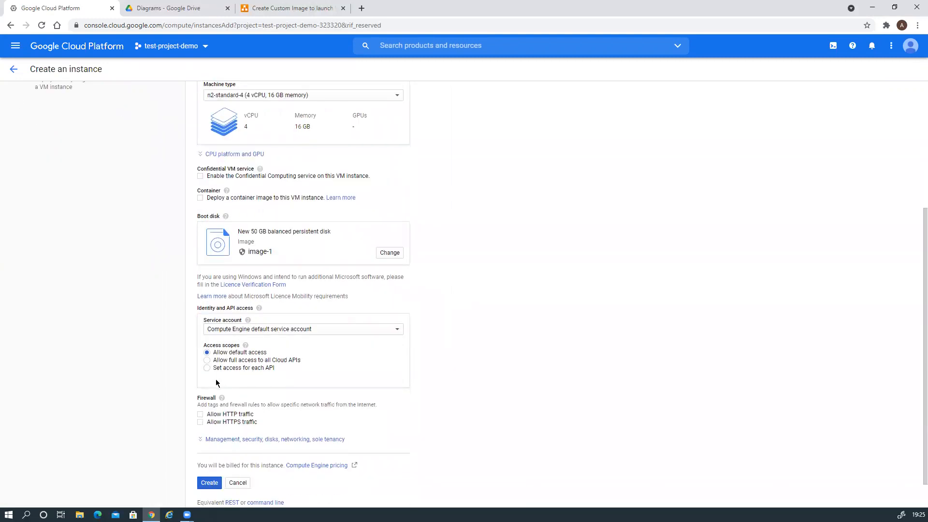
scroll(531, 350, "down", 1)
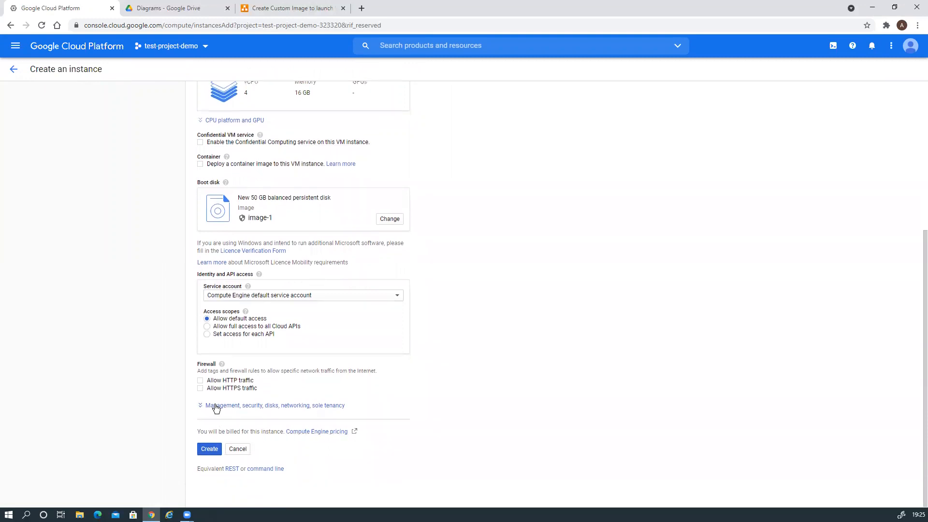
left_click(200, 383)
left_click(200, 388)
left_click(208, 450)
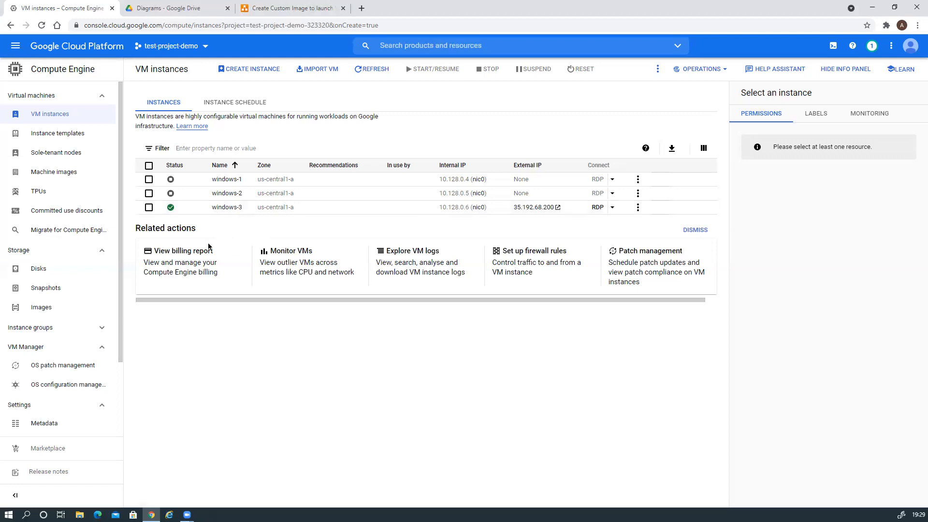
Generate a new Windows password for windows-3 and copy it to the clipboard
left_click(227, 207)
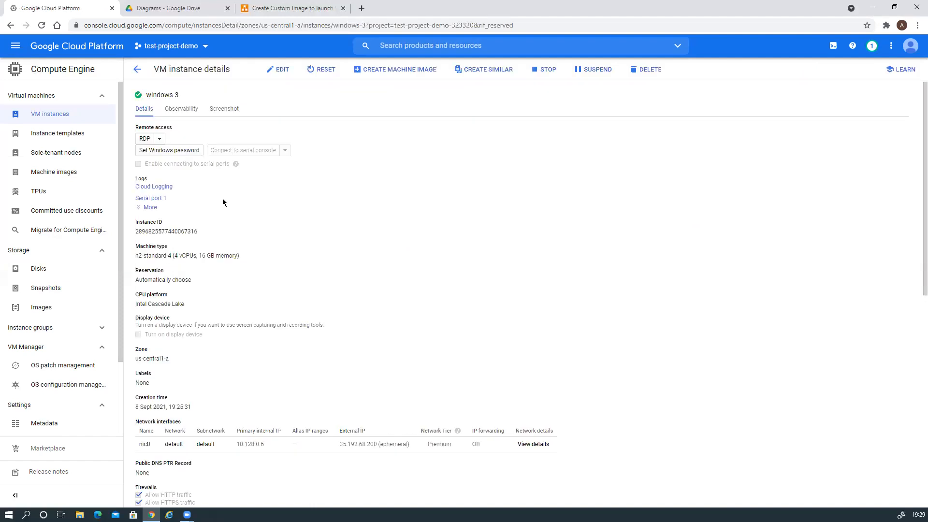
left_click(176, 150)
left_click(570, 332)
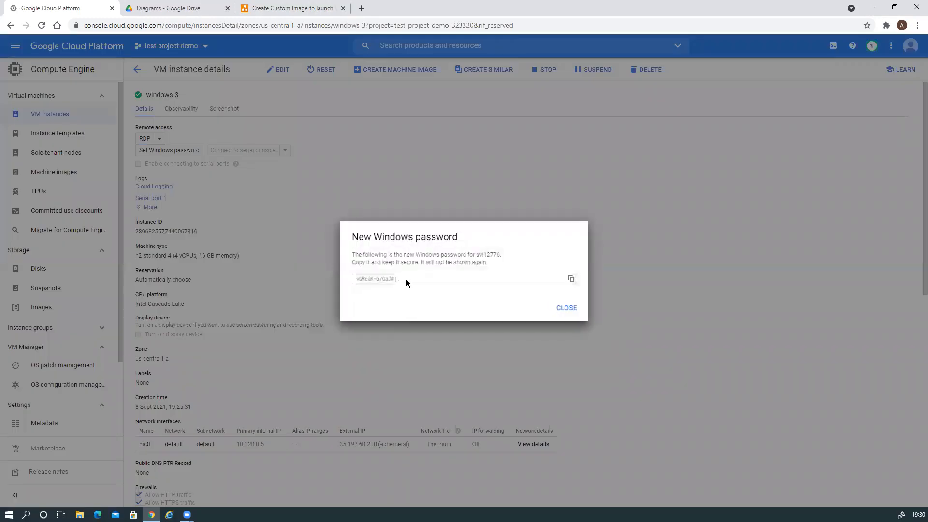
left_click(571, 279)
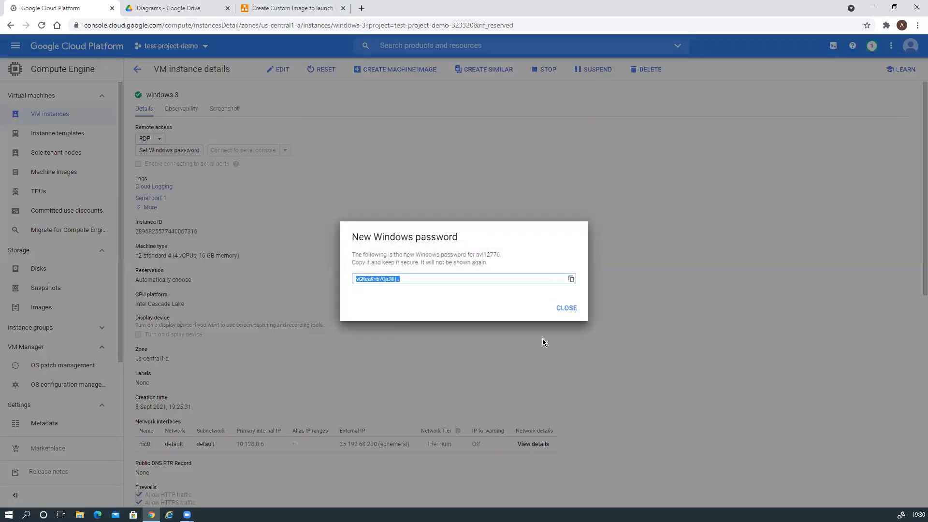
left_click(566, 308)
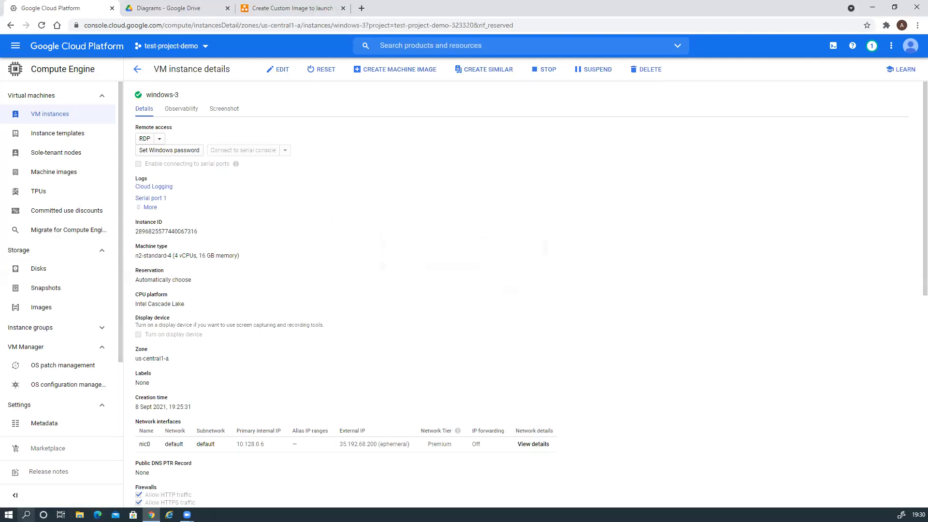
left_click(26, 515)
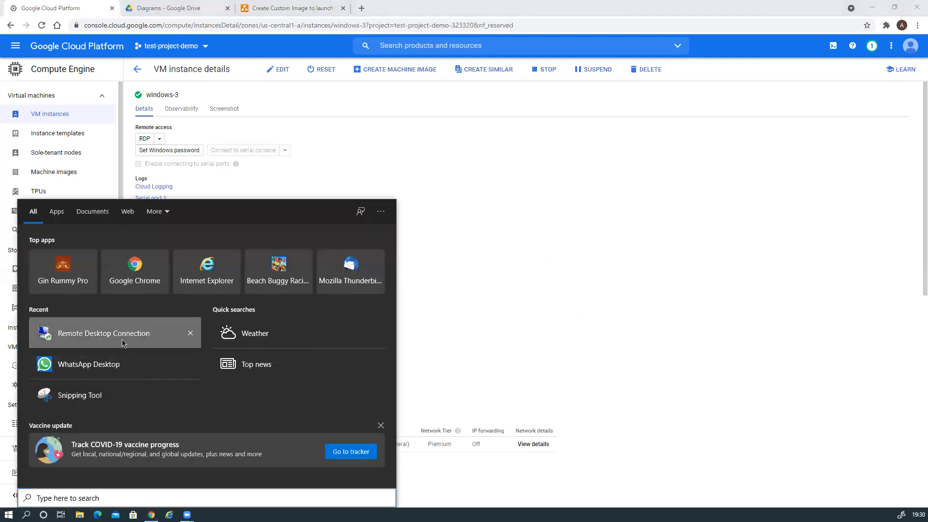
In Remote Desktop Connection, change the remote computer address to 35.192.68.200
left_click(97, 329)
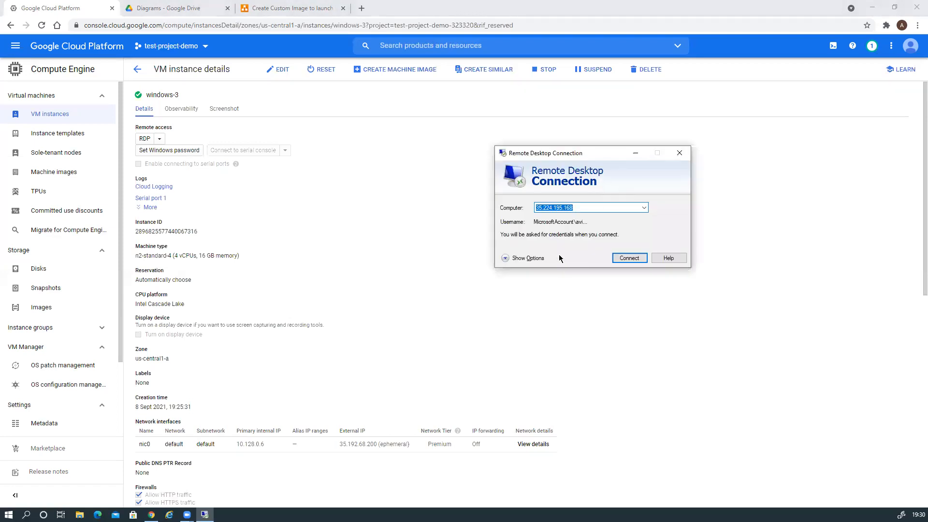
left_click(538, 207)
left_click_drag(542, 207, 587, 207)
type("192.")
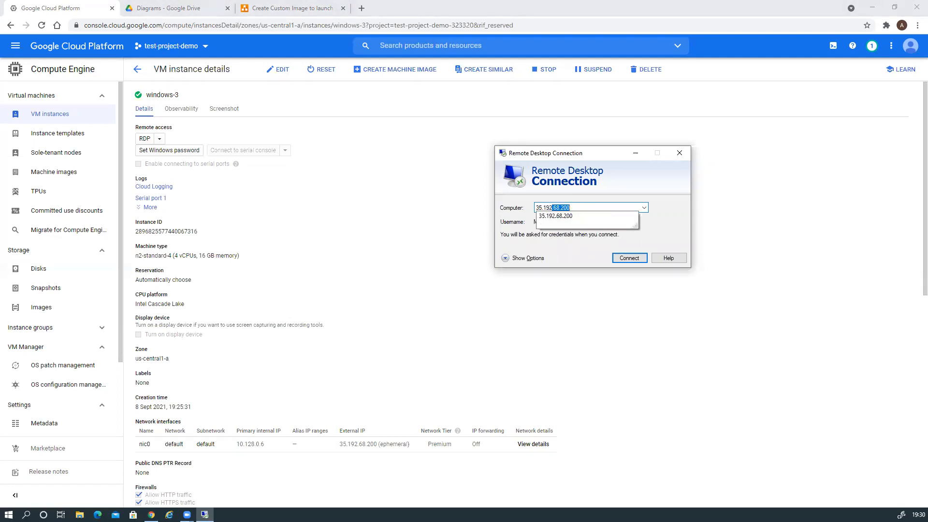
type("68.200")
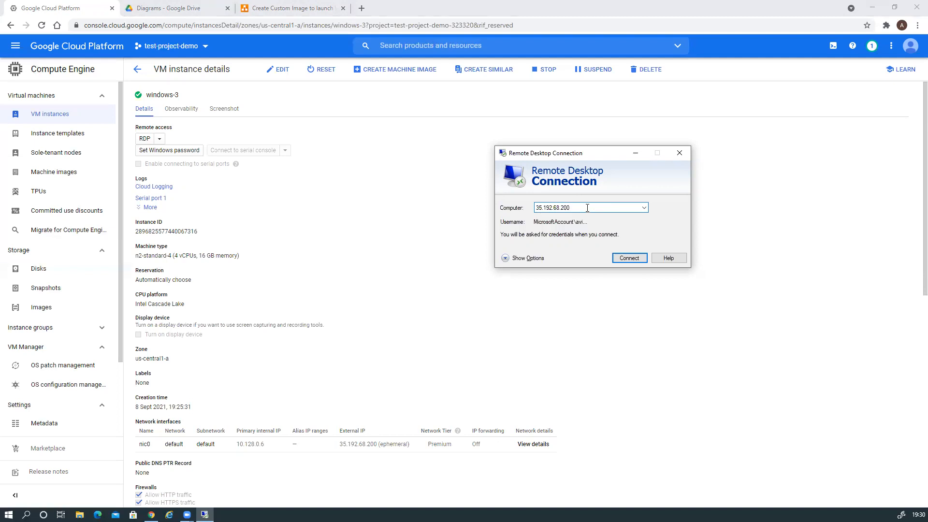
Connect with the pasted password and accept the server certificate warning
left_click(620, 259)
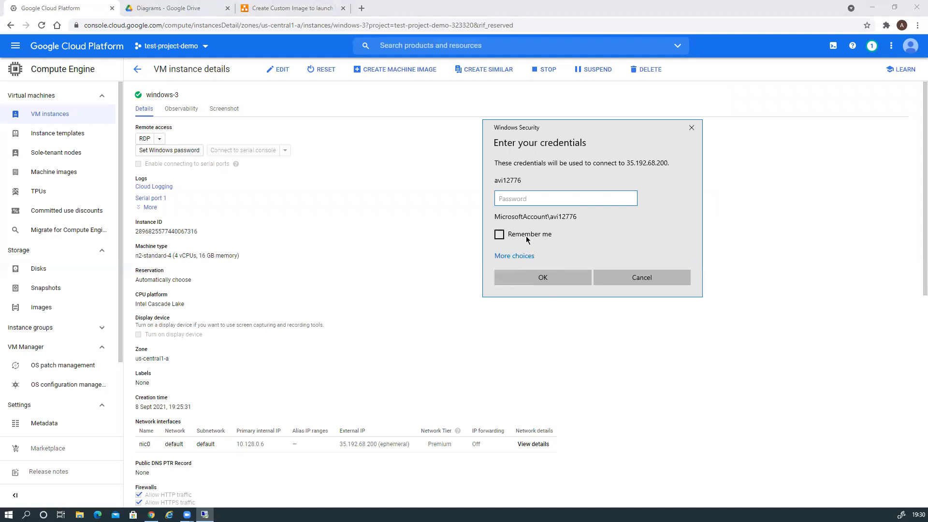
key("ctrl+v")
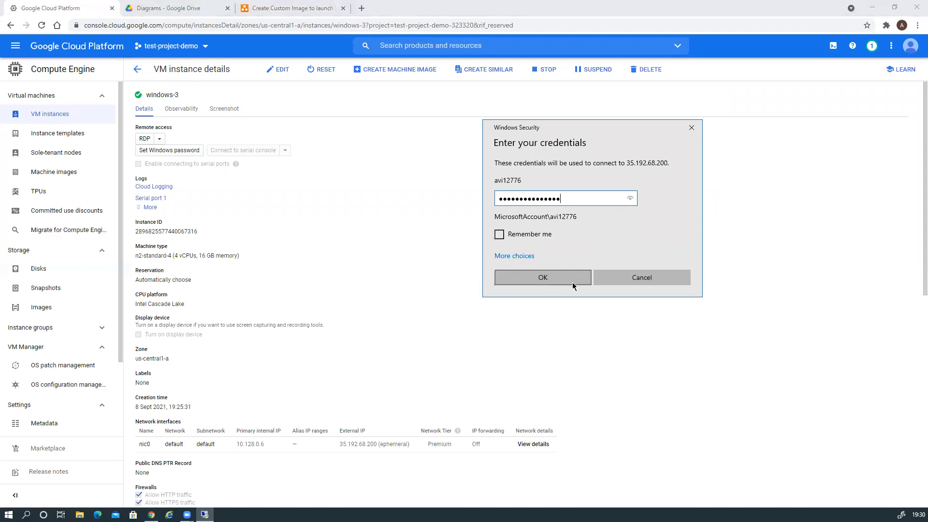
left_click(557, 280)
left_click(624, 292)
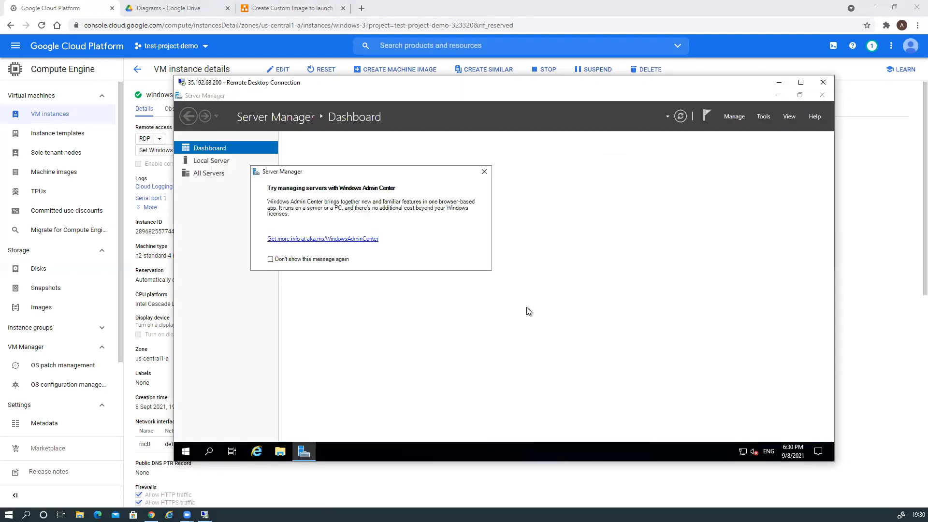
Dismiss the Windows Admin Center notice, view Local Server properties, then bring up File Explorer
left_click(484, 172)
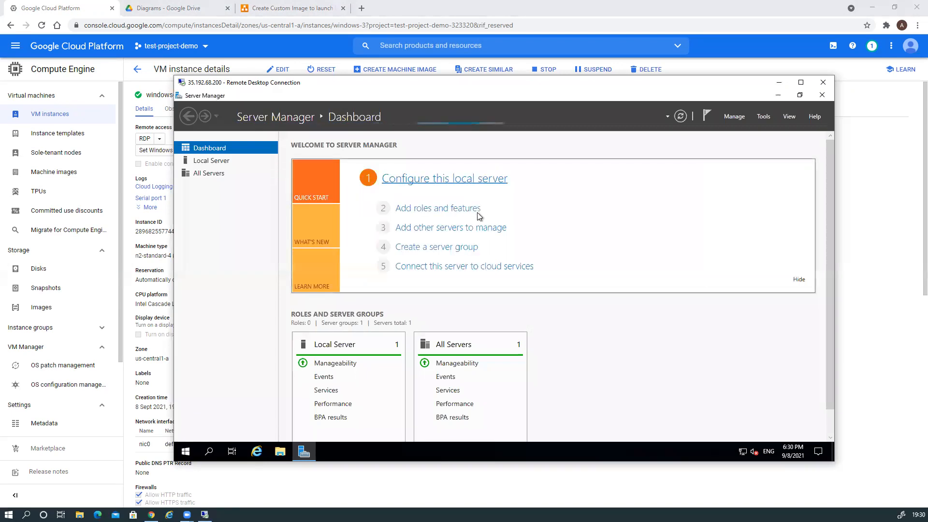
left_click(193, 160)
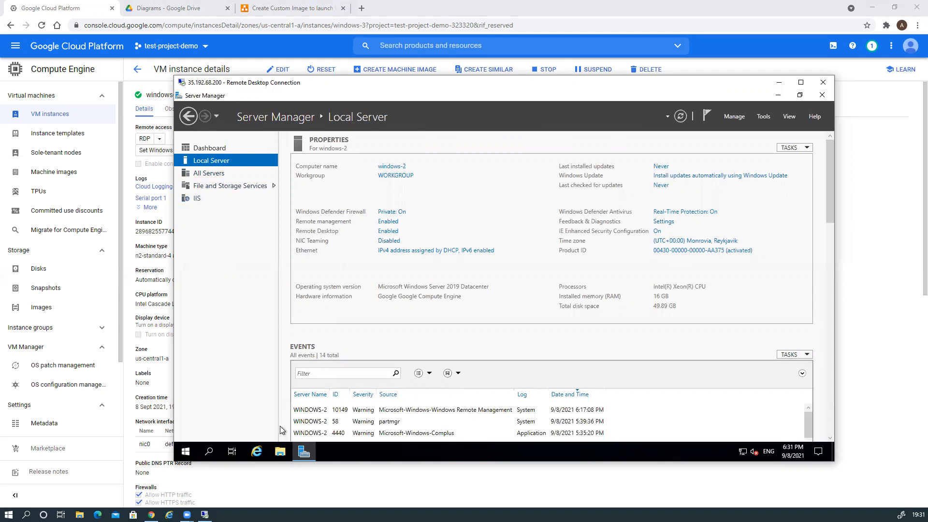
left_click(280, 451)
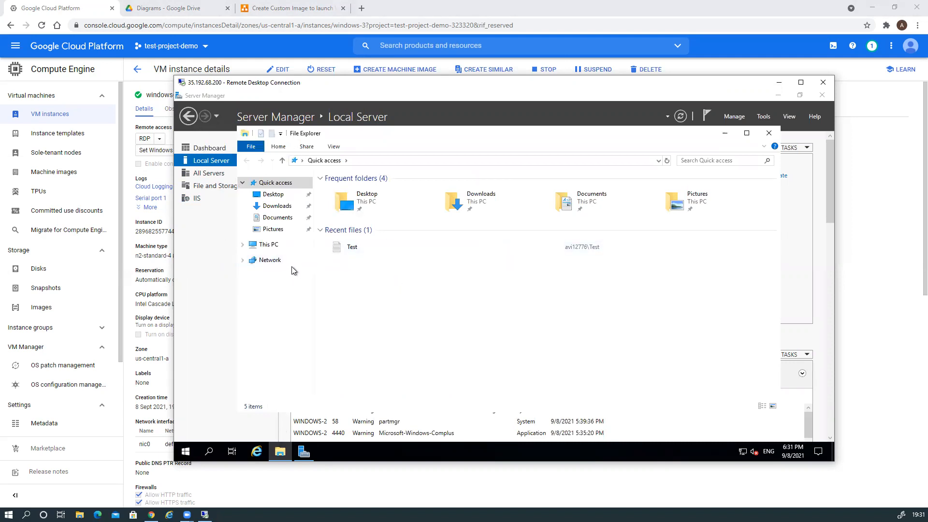
Browse to C: > Users > user folder > Test and open the Test text document
left_click(269, 245)
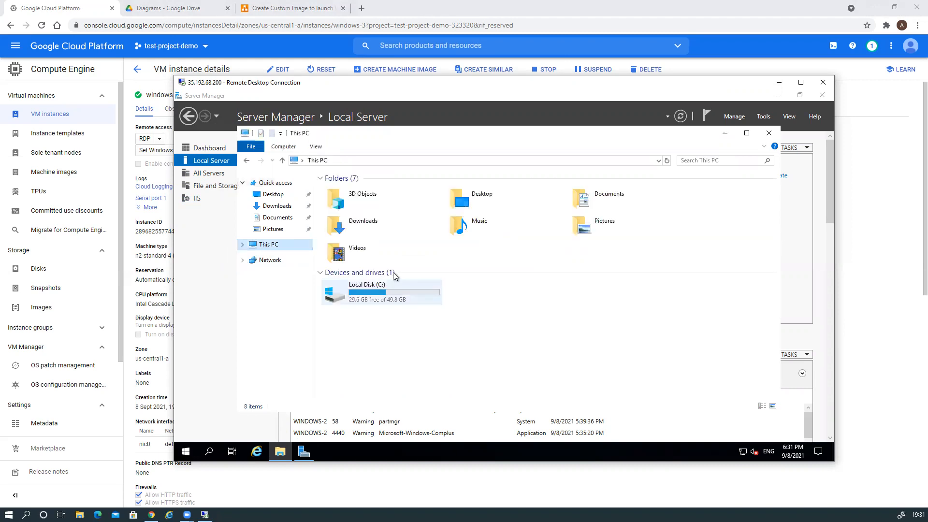
double_click(373, 293)
double_click(341, 230)
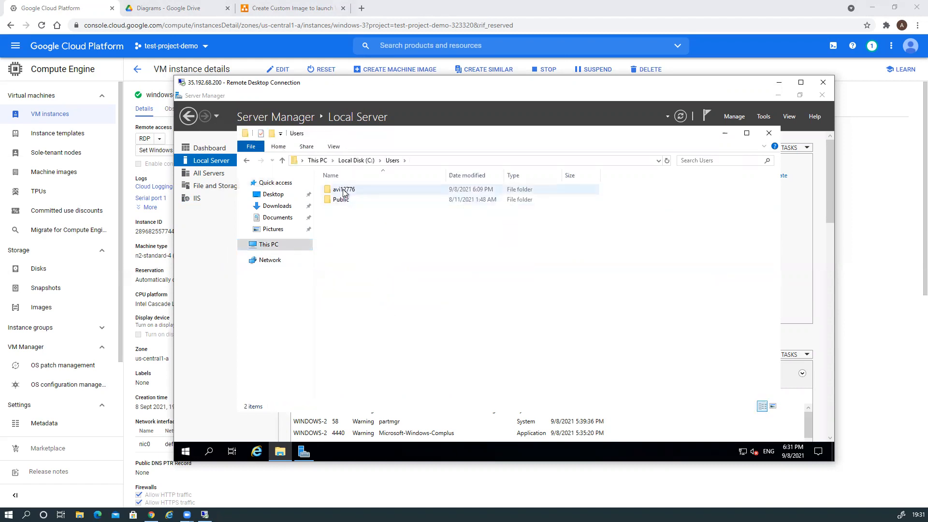
double_click(343, 190)
double_click(341, 303)
double_click(338, 190)
Type 'Yes' after the question, close Notepad without saving, and close the folder window
left_click(391, 170)
type("Yes")
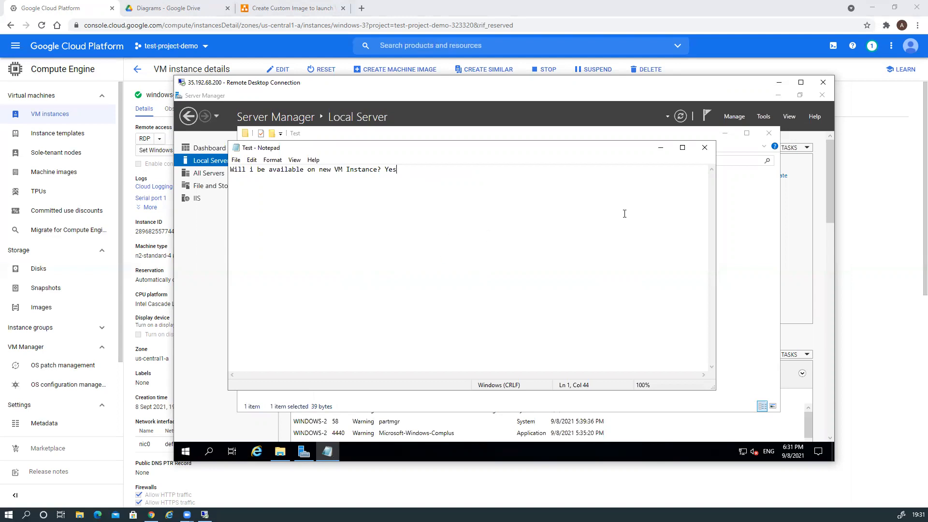
left_click(704, 147)
left_click(521, 279)
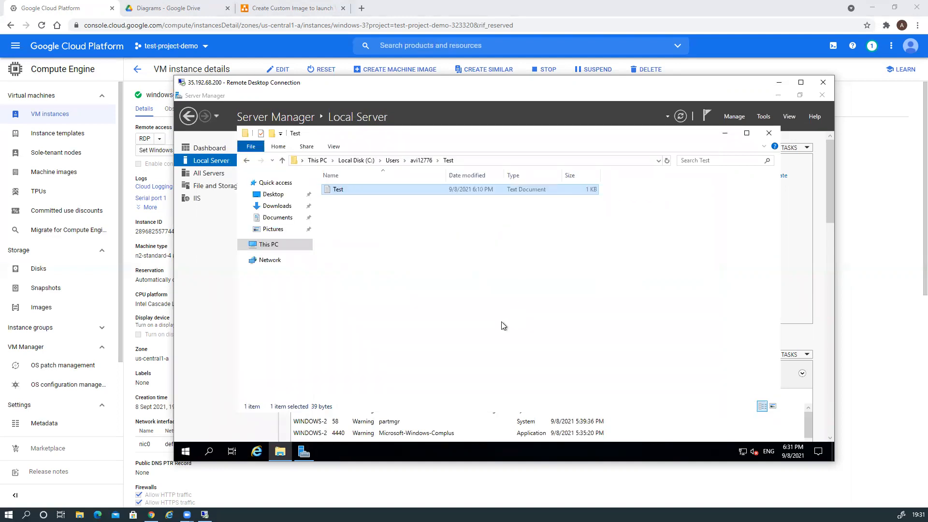
left_click(769, 133)
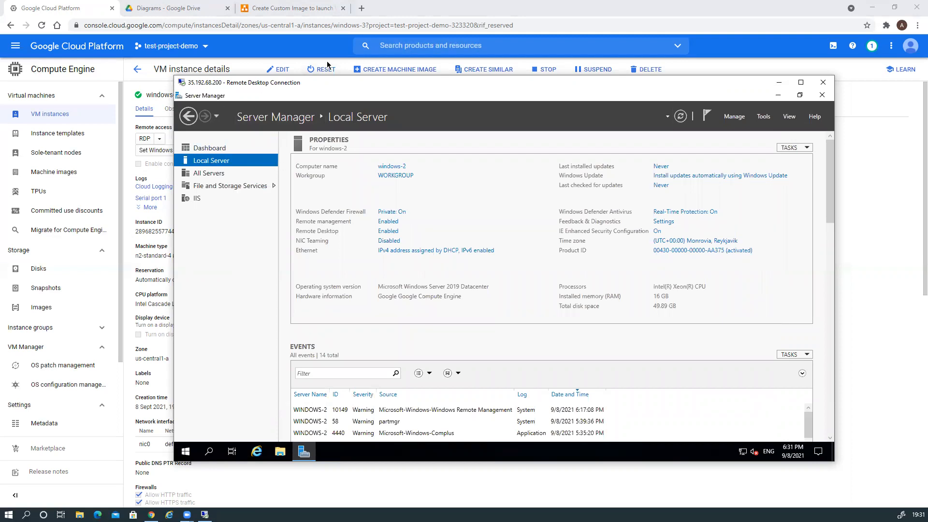
Load https//35.192.68.200 in a new tab, verify the IP, and reload; the connection times out
left_click(362, 8)
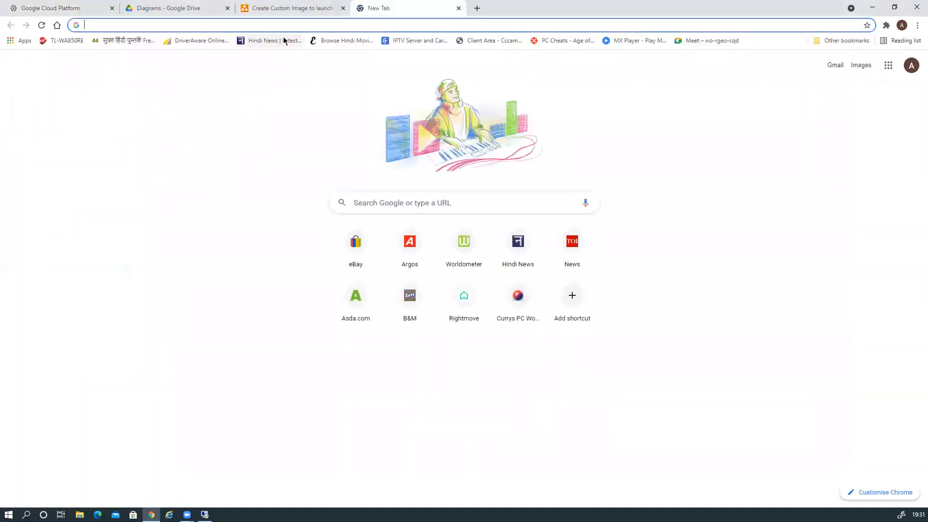
type("http")
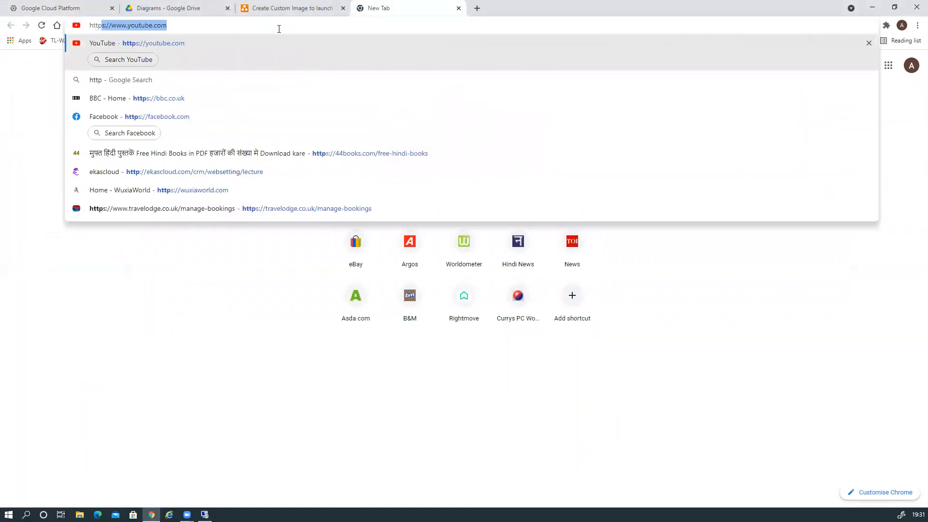
type("s")
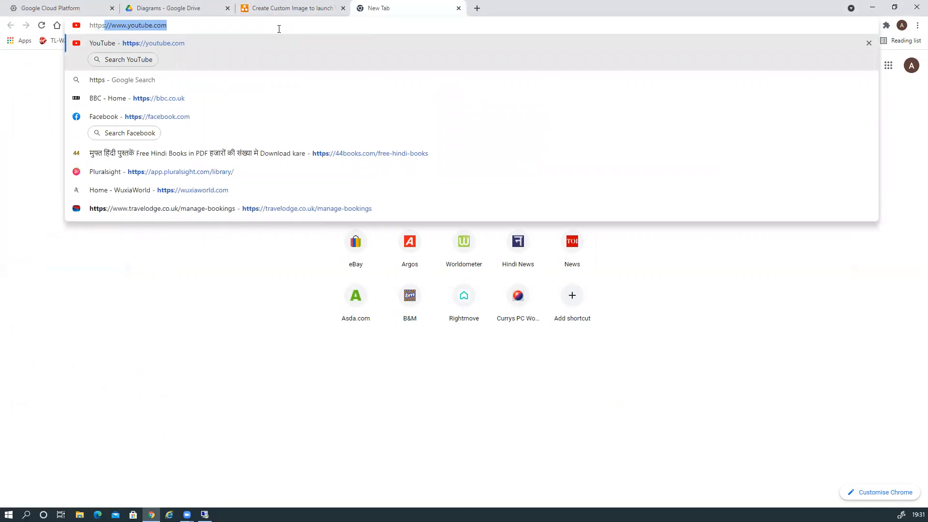
type("//35.192")
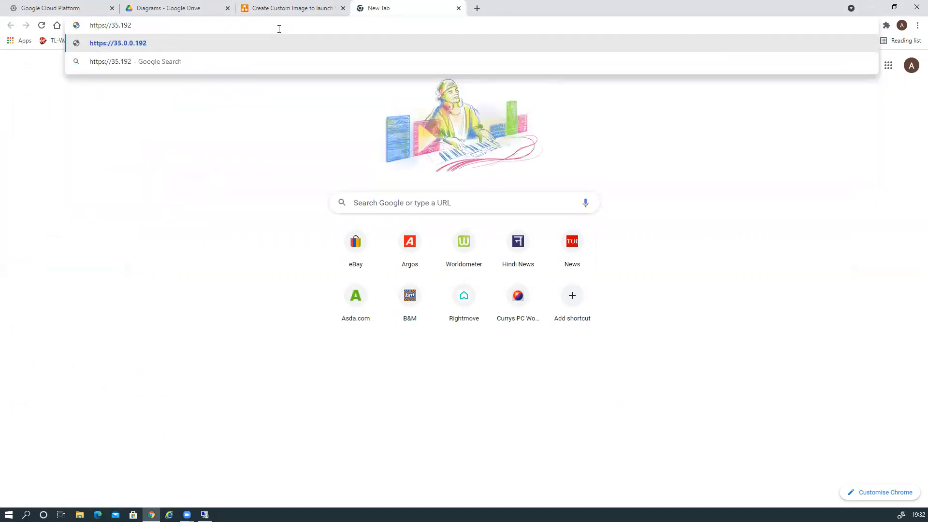
type(".68.200")
key("Return")
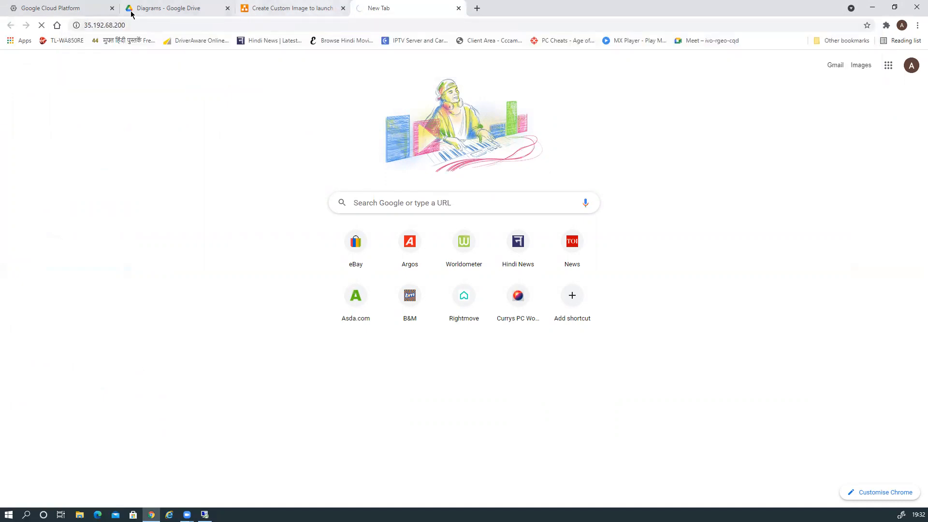
left_click(98, 8)
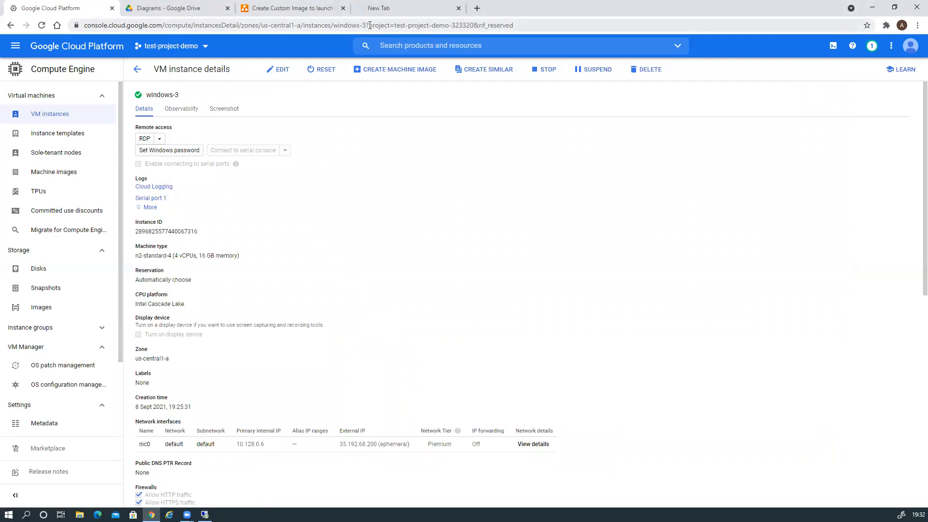
left_click(372, 9)
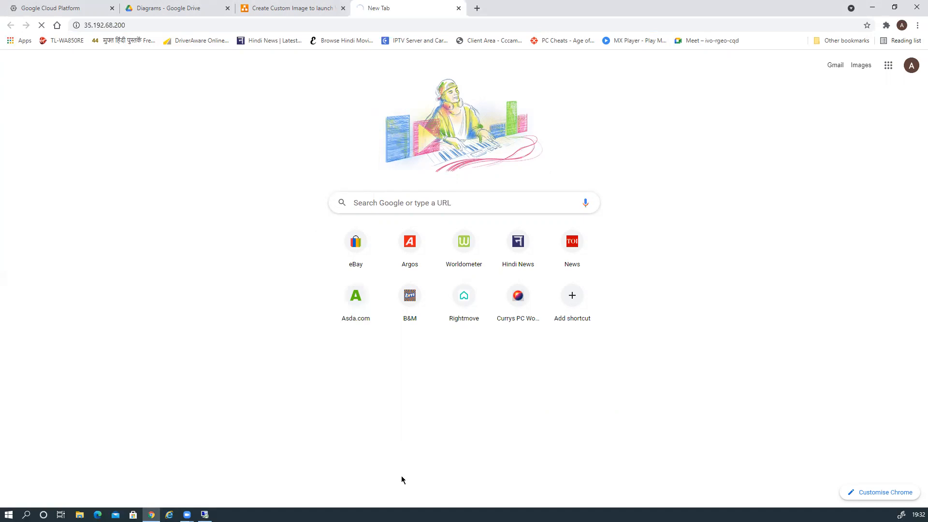
key("F5")
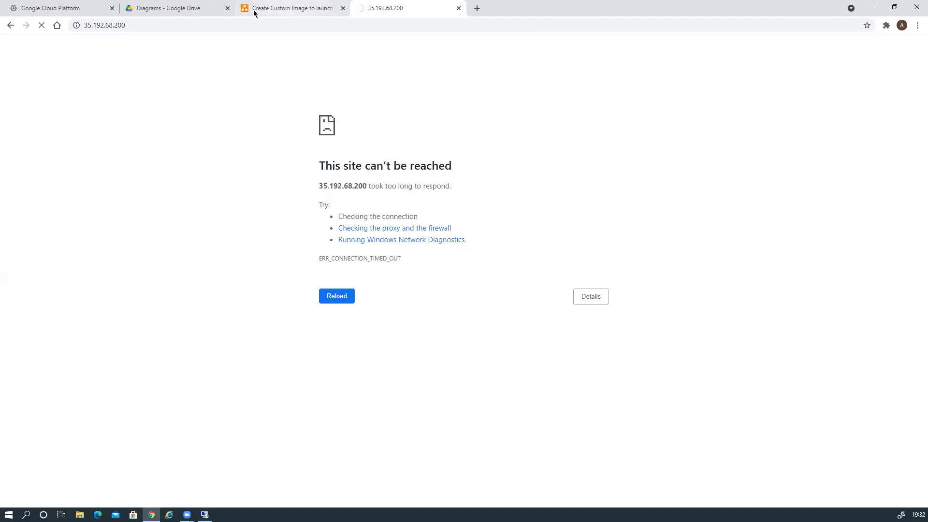
left_click(64, 8)
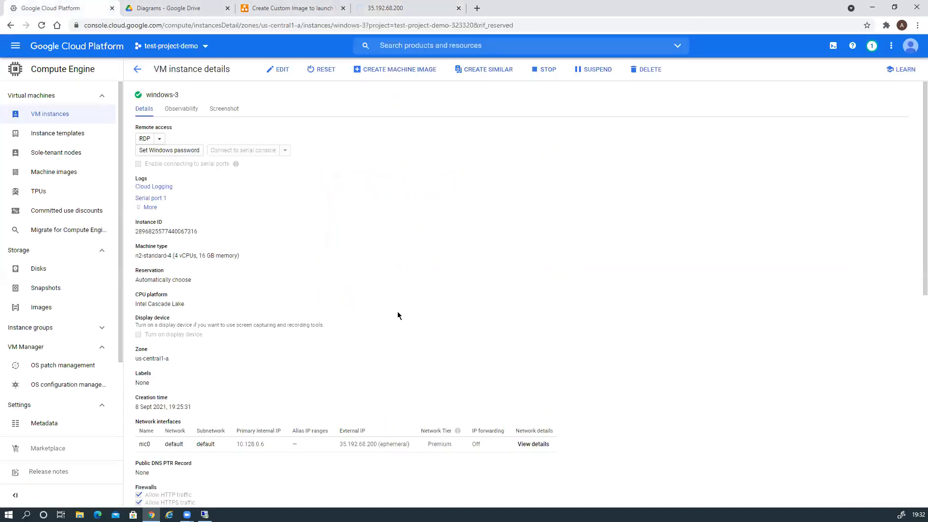
scroll(396, 316, "down", 6)
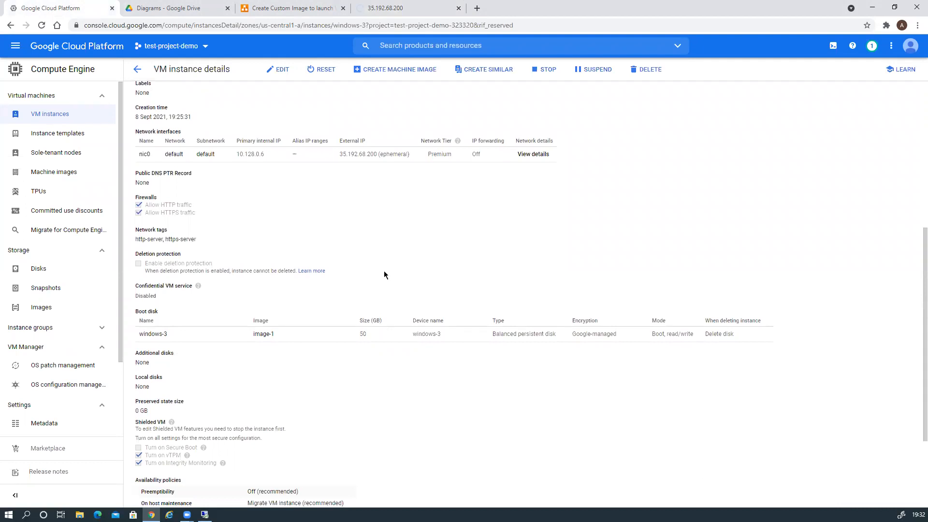
left_click(367, 8)
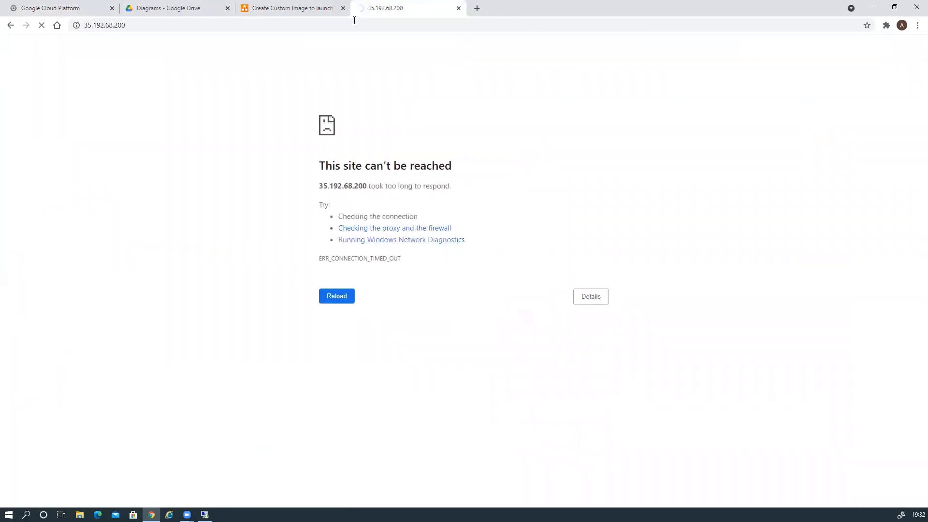
left_click(86, 26)
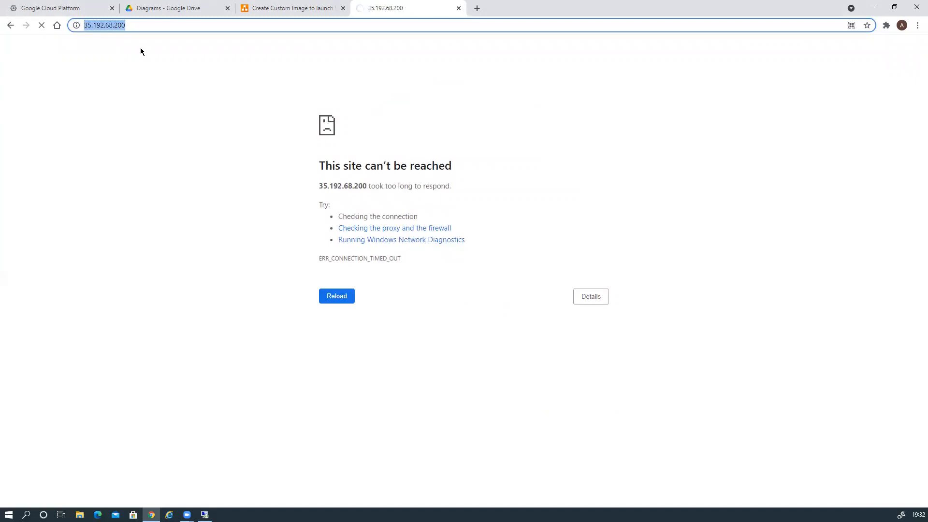
key("Home")
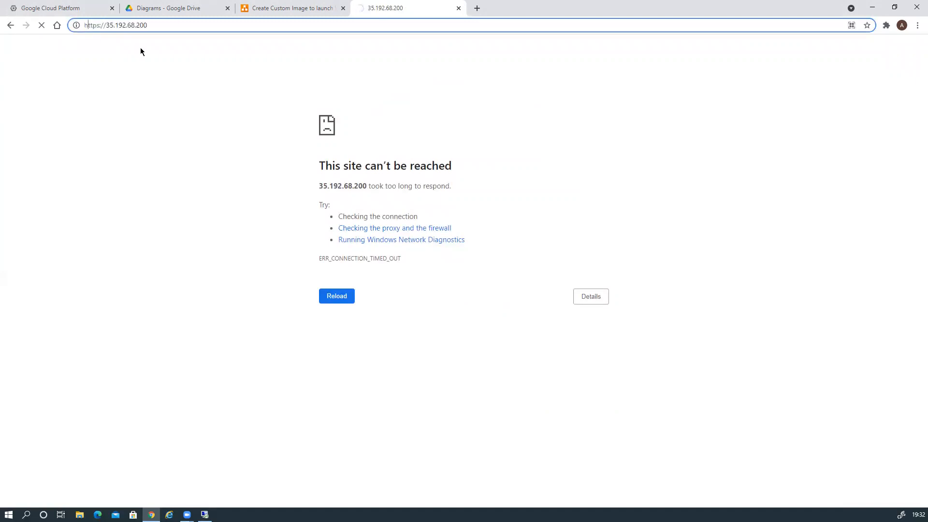
key("BackSpace")
key("Return")
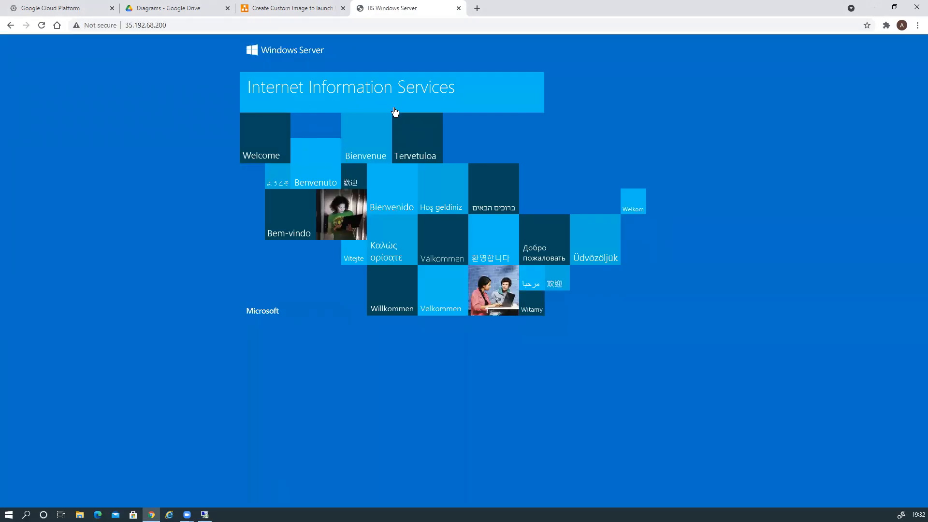
Switch to the diagrams.net tab 'Create Custom Image to launch VM Instance'
left_click(267, 9)
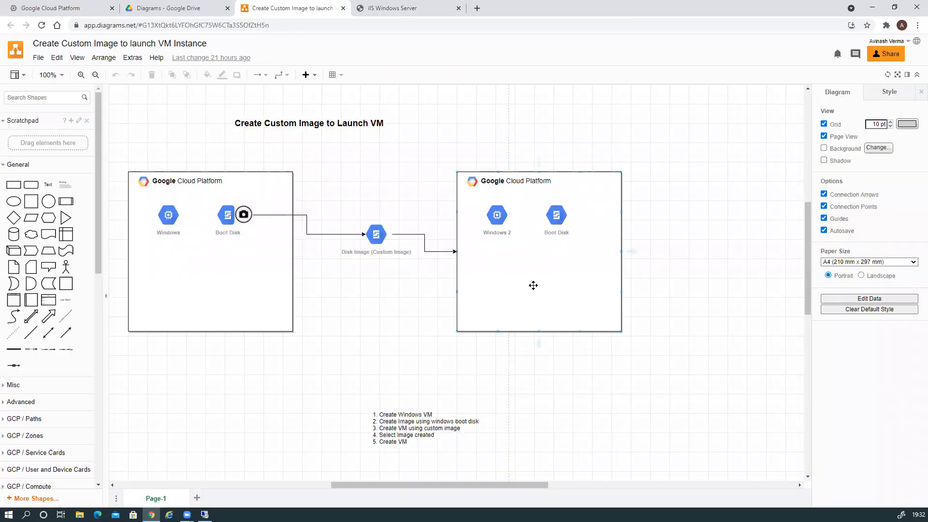